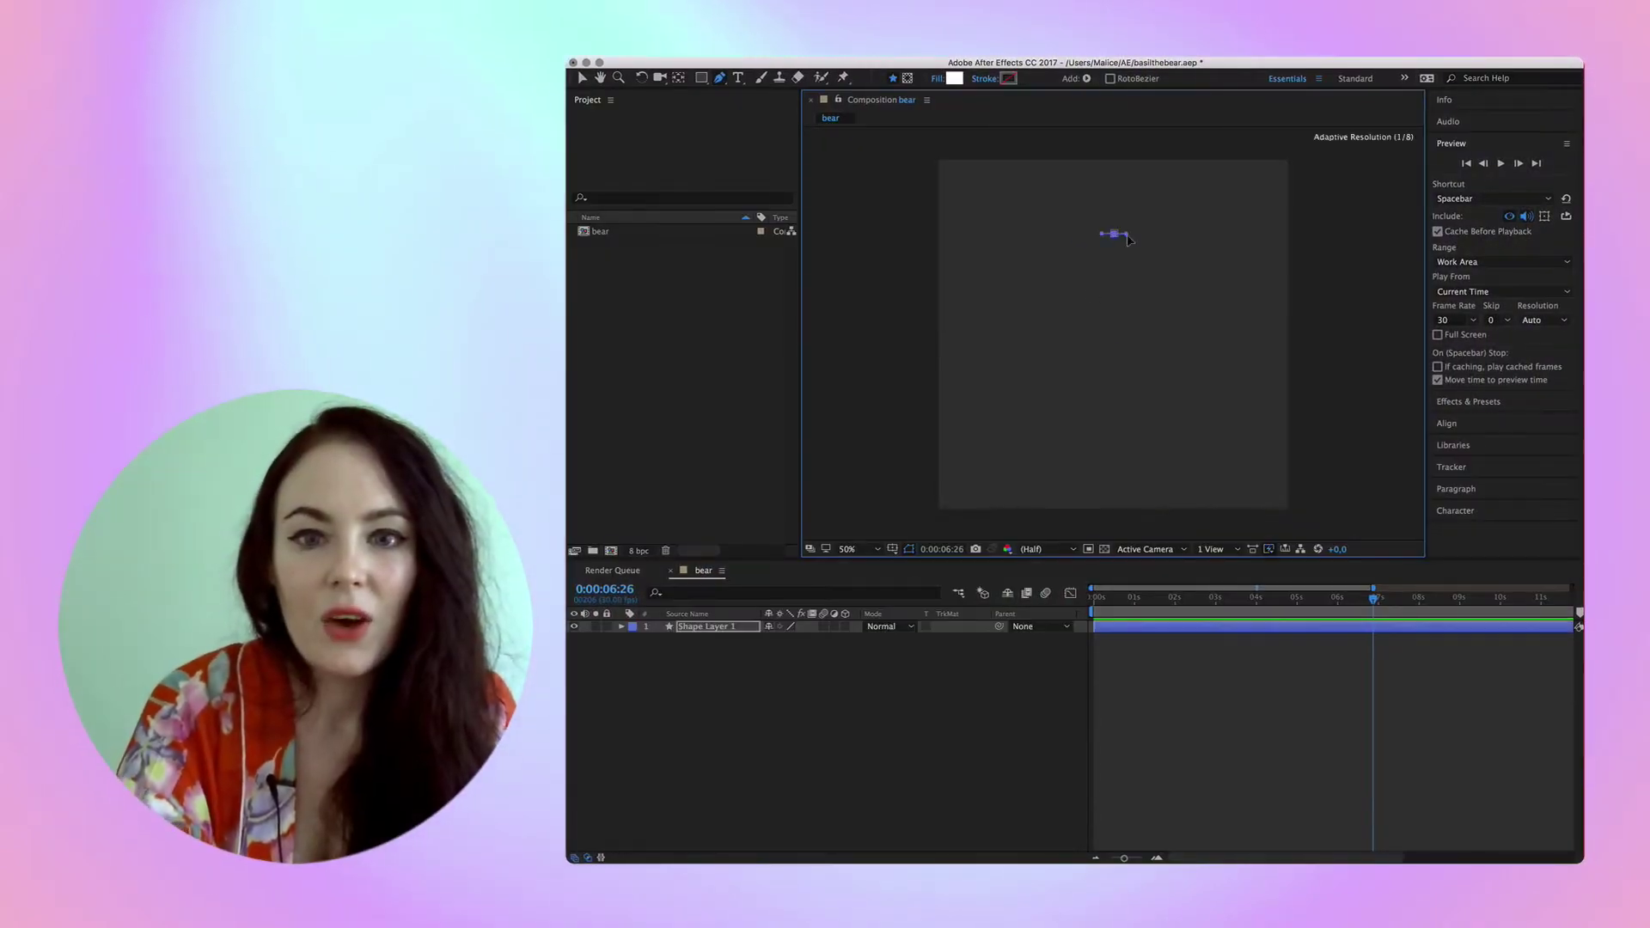
Shape the pear-like body outline, adjusting its left point and side curve
{"action": "left_click_drag", "start_coordinate": [1156, 283], "coordinate": [1158, 312]}
{"action": "left_click_drag", "start_coordinate": [1189, 389], "coordinate": [1189, 423]}
{"action": "left_click_drag", "start_coordinate": [1106, 457], "coordinate": [1050, 457]}
{"action": "left_click_drag", "start_coordinate": [1039, 384], "coordinate": [1038, 348]}
{"action": "mouse_move", "coordinate": [1071, 288]}
{"action": "left_mouse_down"}
{"action": "mouse_move", "coordinate": [1072, 247]}
{"action": "mouse_move", "coordinate": [1138, 233]}
{"action": "left_mouse_up"}
Refine the body's neck, hips and top, nudge it up-left, and name the layer 'body'
{"action": "key", "text": "v"}
{"action": "left_click_drag", "start_coordinate": [1039, 383], "coordinate": [1034, 383]}
{"action": "left_click_drag", "start_coordinate": [1156, 281], "coordinate": [1157, 286]}
{"action": "left_click_drag", "start_coordinate": [1184, 348], "coordinate": [1198, 390]}
{"action": "left_click_drag", "start_coordinate": [1114, 234], "coordinate": [1116, 236]}
{"action": "key", "text": "a"}
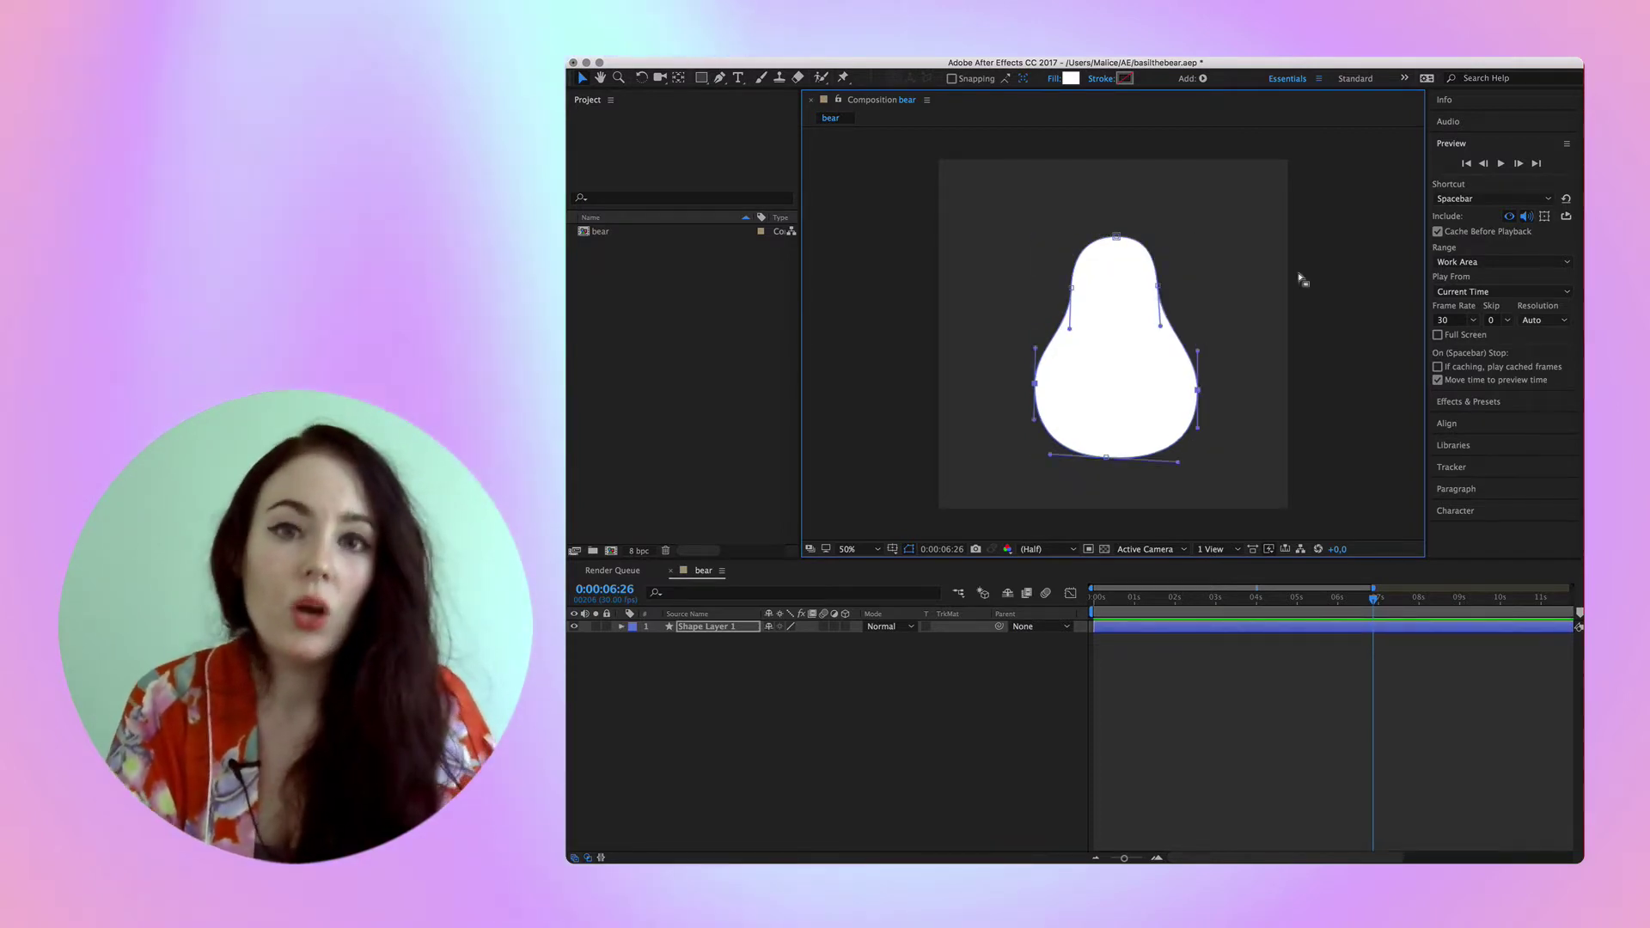
{"action": "left_click", "coordinate": [1300, 277]}
{"action": "left_click_drag", "start_coordinate": [1121, 400], "coordinate": [1115, 392]}
{"action": "key", "text": "p"}
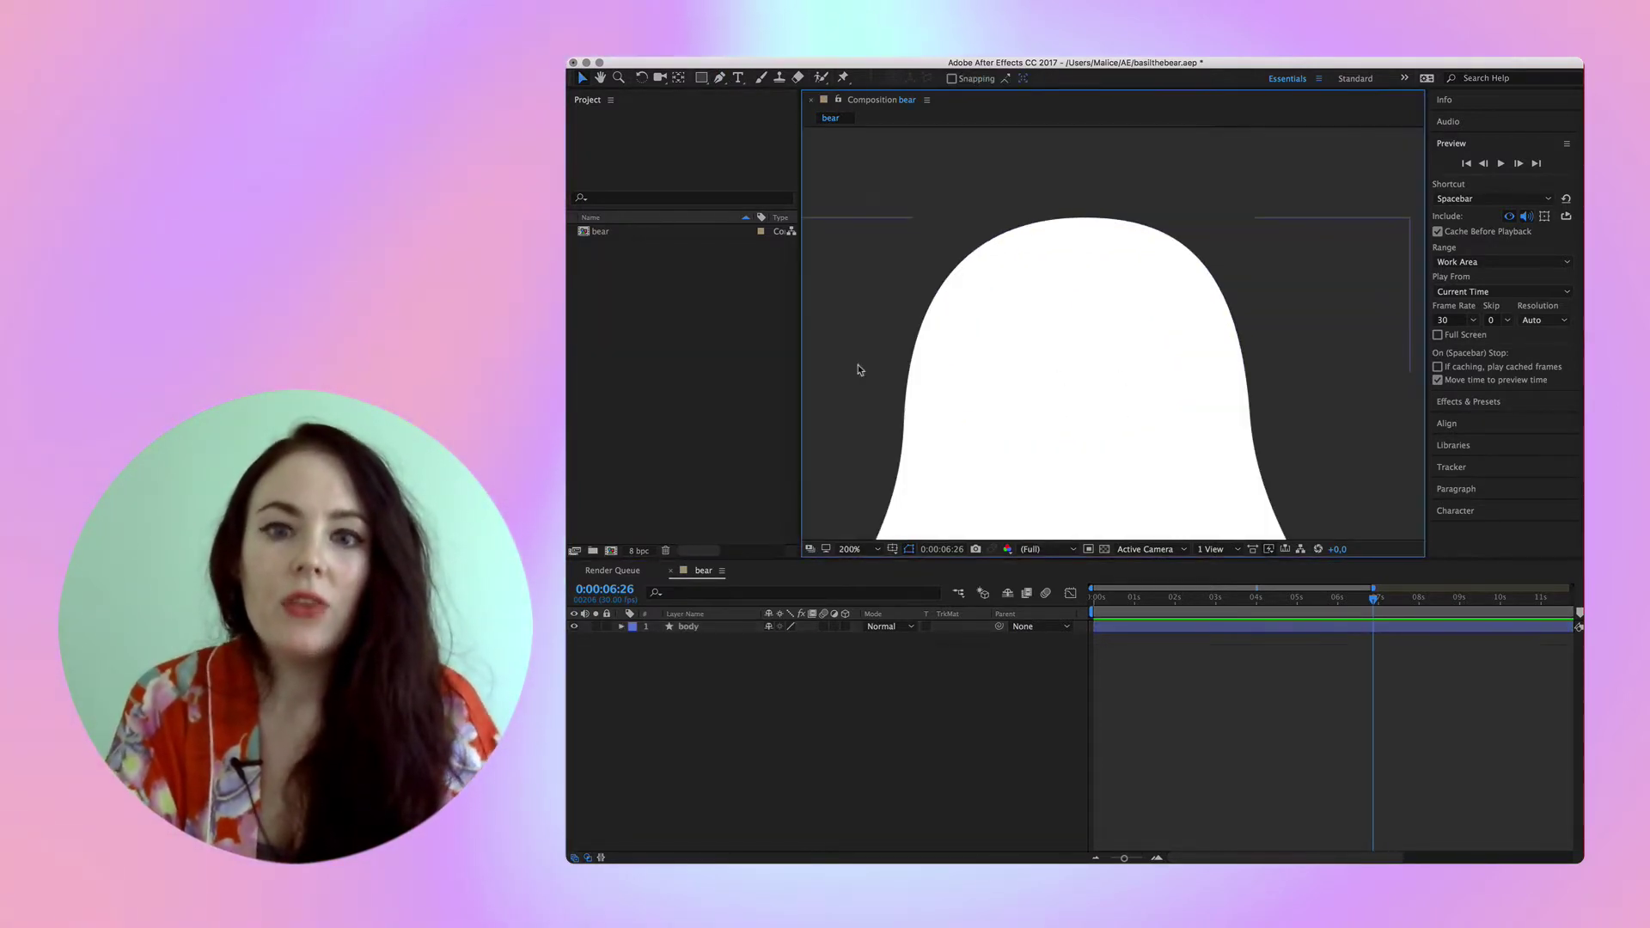
Pen-draw an ear line with no fill and a white stroke
{"action": "key", "text": "g"}
{"action": "left_click", "coordinate": [957, 216]}
{"action": "left_click", "coordinate": [936, 82]}
{"action": "left_click", "coordinate": [673, 135]}
{"action": "left_click", "coordinate": [793, 220]}
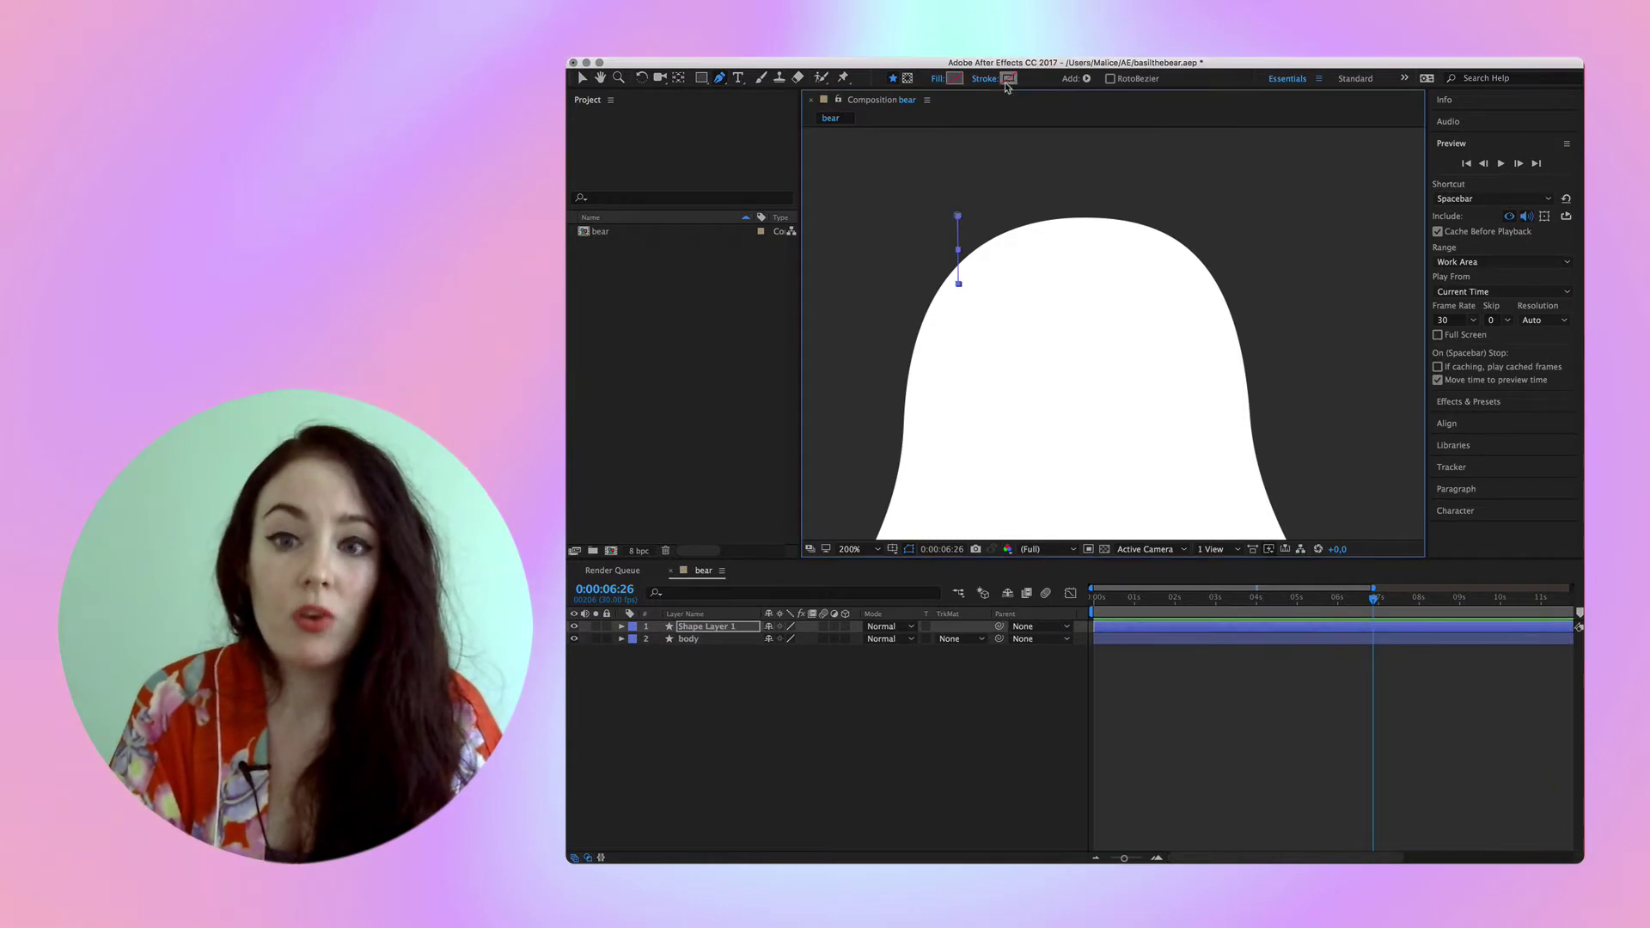
{"action": "left_click", "coordinate": [1008, 79]}
{"action": "left_click", "coordinate": [759, 192]}
{"action": "left_click", "coordinate": [985, 82]}
{"action": "left_click", "coordinate": [792, 220]}
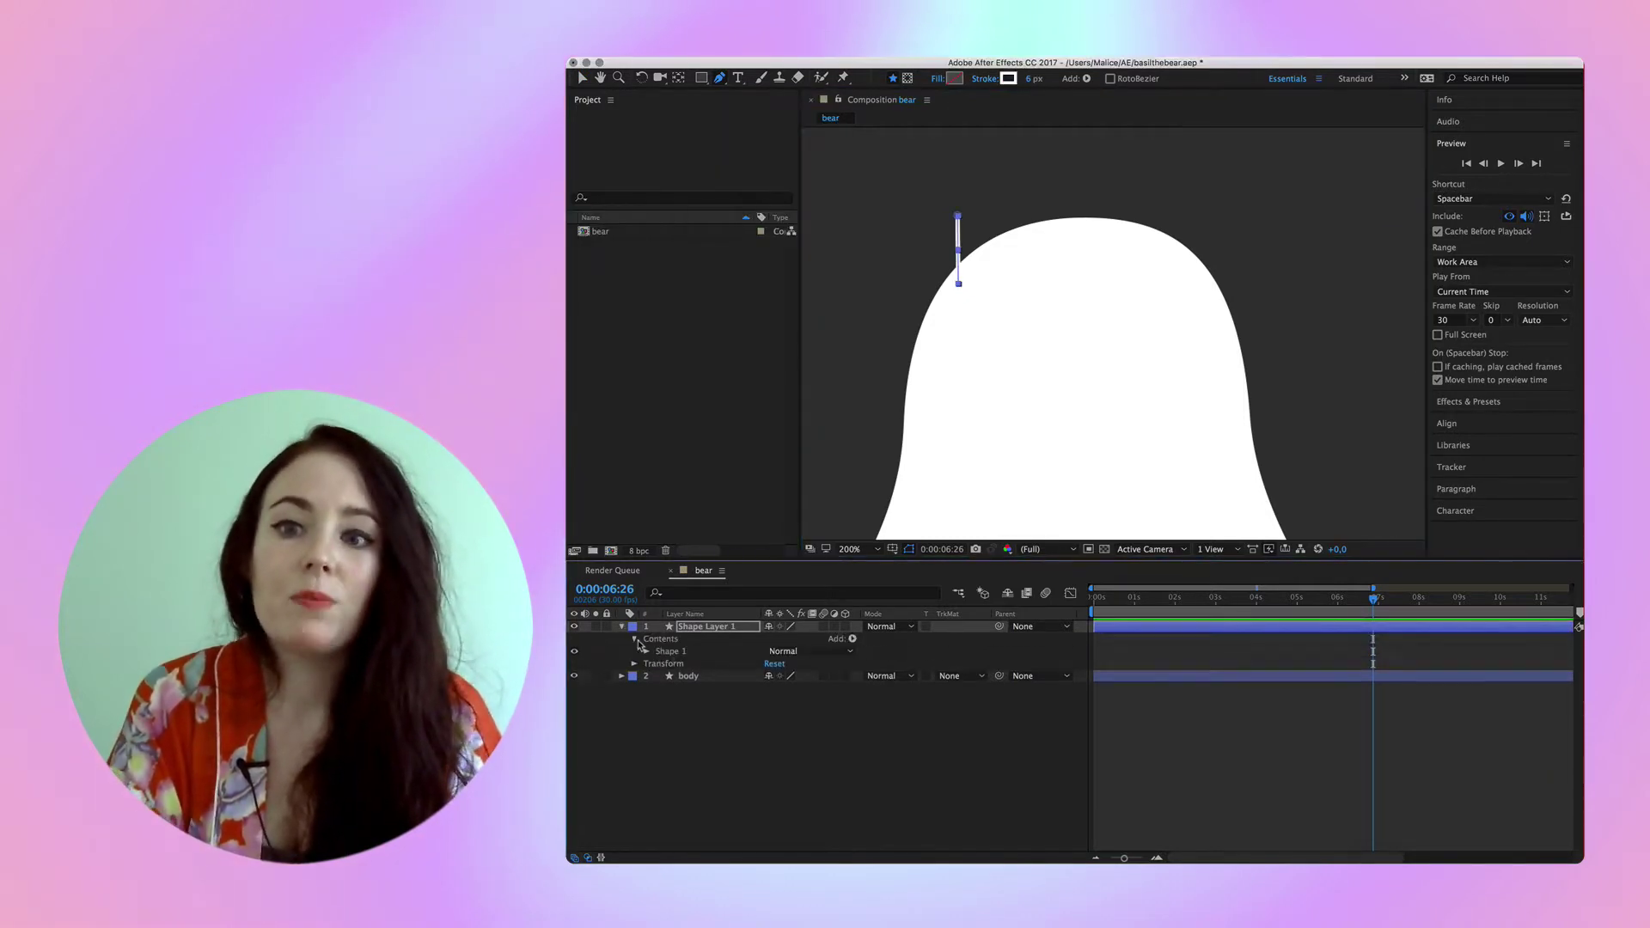
Give the ear stroke Round Cap ends and a stroke width of about 53
{"action": "left_click", "coordinate": [620, 626]}
{"action": "left_click", "coordinate": [698, 505]}
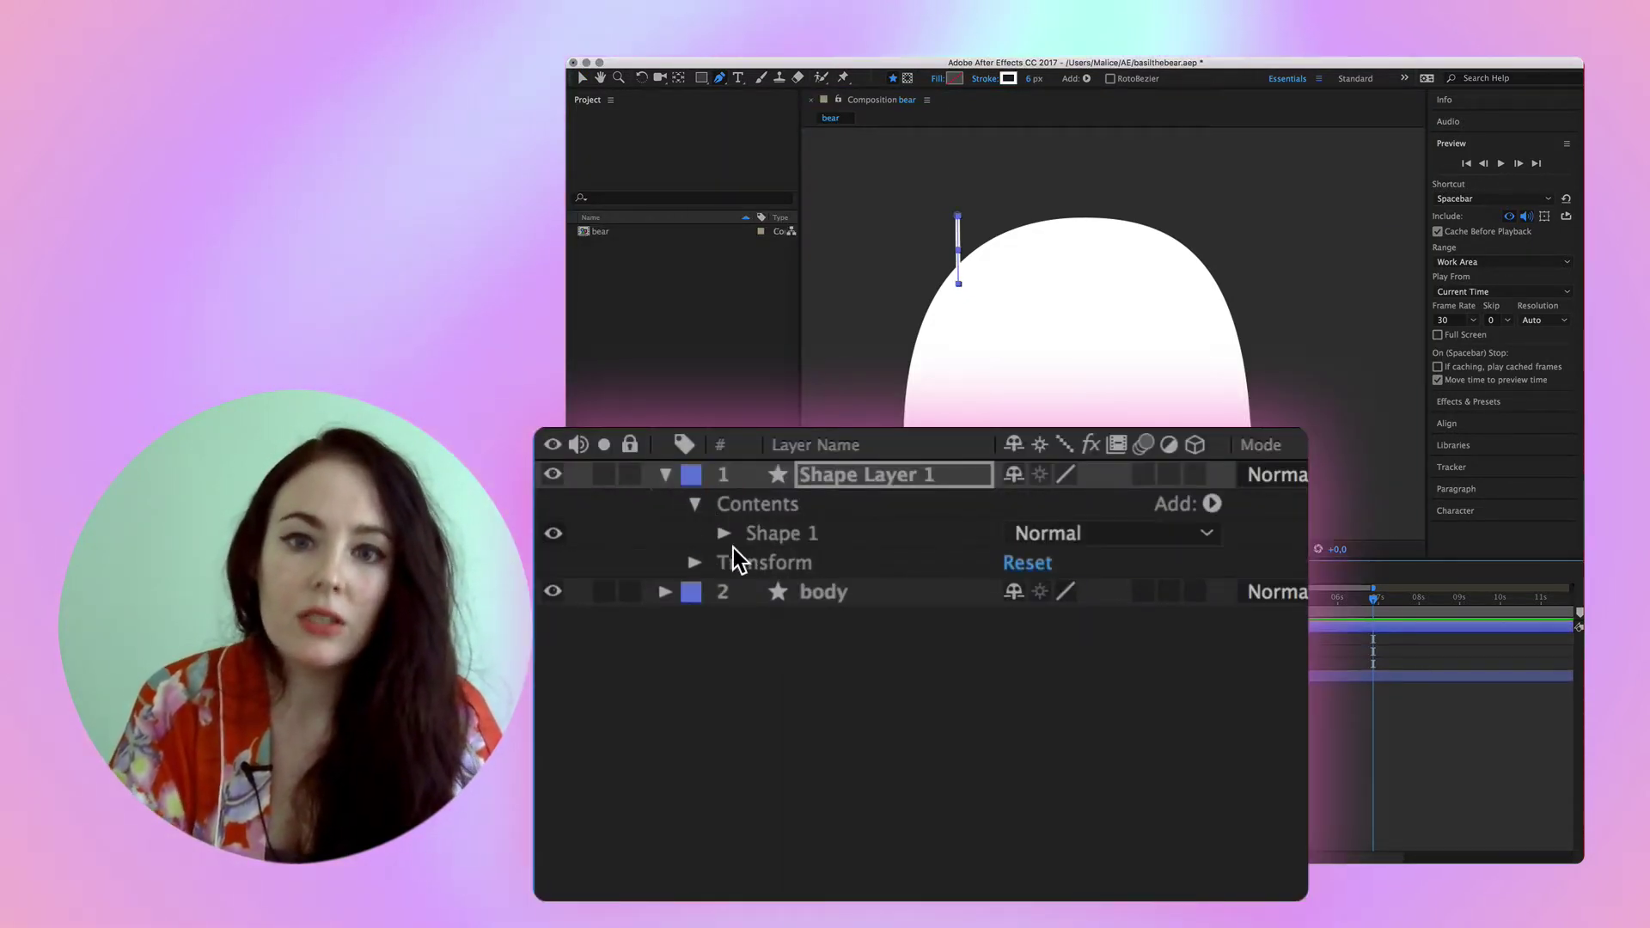
{"action": "left_click", "coordinate": [724, 534]}
{"action": "left_click", "coordinate": [754, 563]}
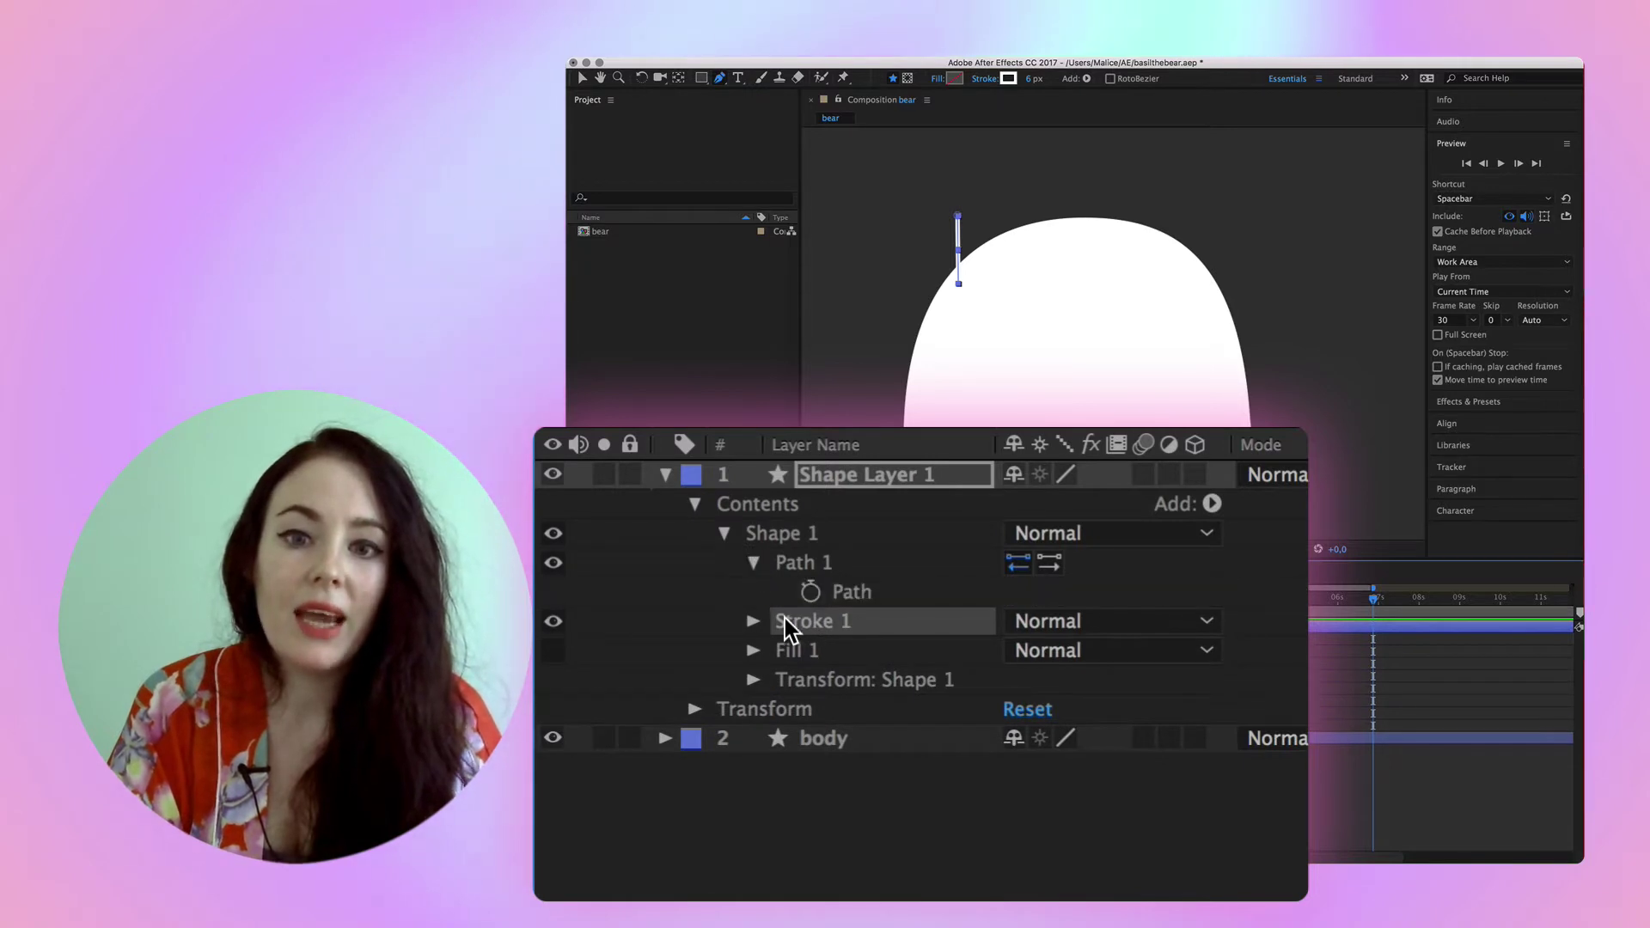
{"action": "left_click", "coordinate": [754, 621]}
{"action": "left_click", "coordinate": [1089, 771]}
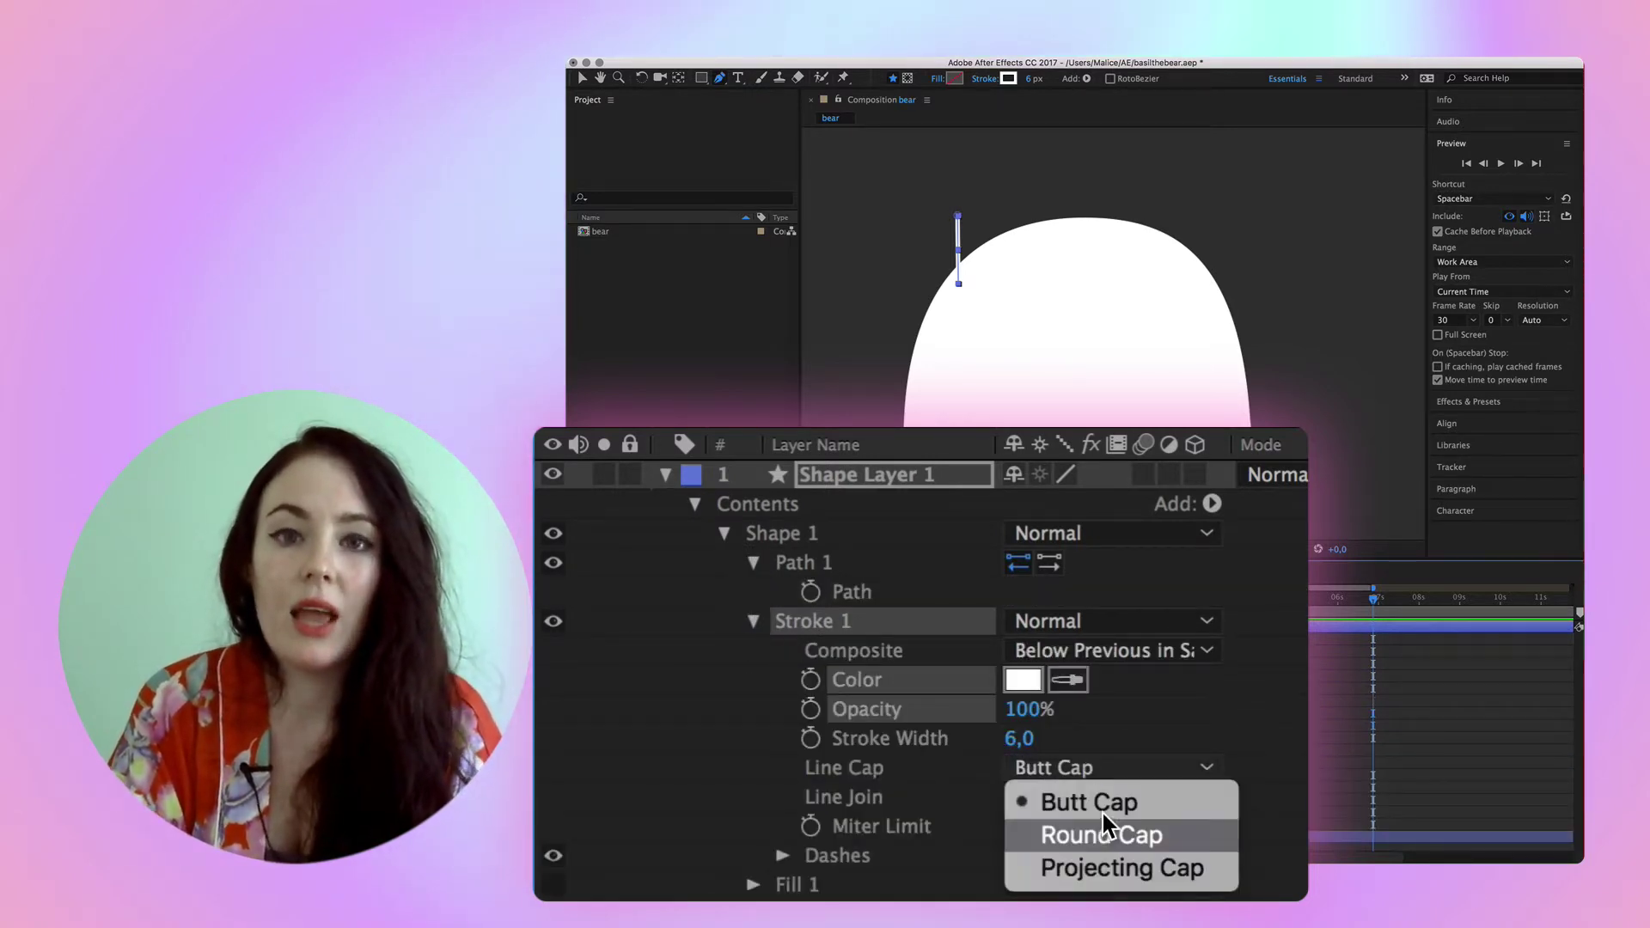
{"action": "left_click", "coordinate": [1102, 820]}
{"action": "left_click_drag", "start_coordinate": [1019, 738], "coordinate": [1089, 726]}
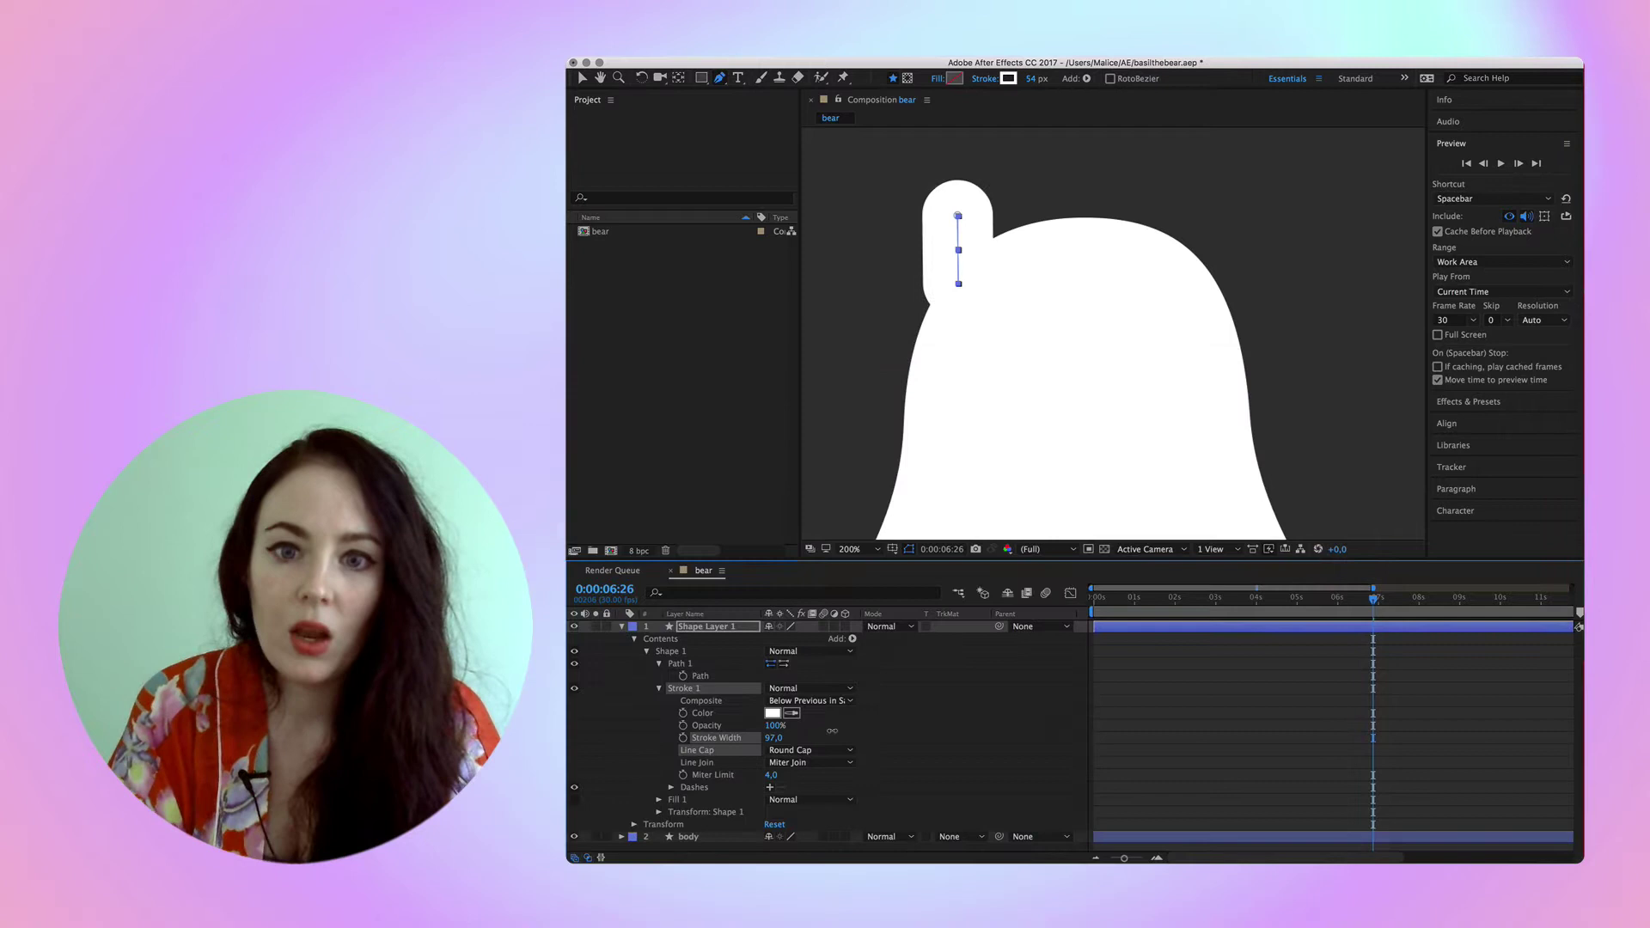
Place the ear on the head's left side and duplicate it to the right as the second ear
{"action": "key", "text": "v"}
{"action": "left_click", "coordinate": [957, 245]}
{"action": "left_click_drag", "start_coordinate": [957, 245], "coordinate": [990, 251]}
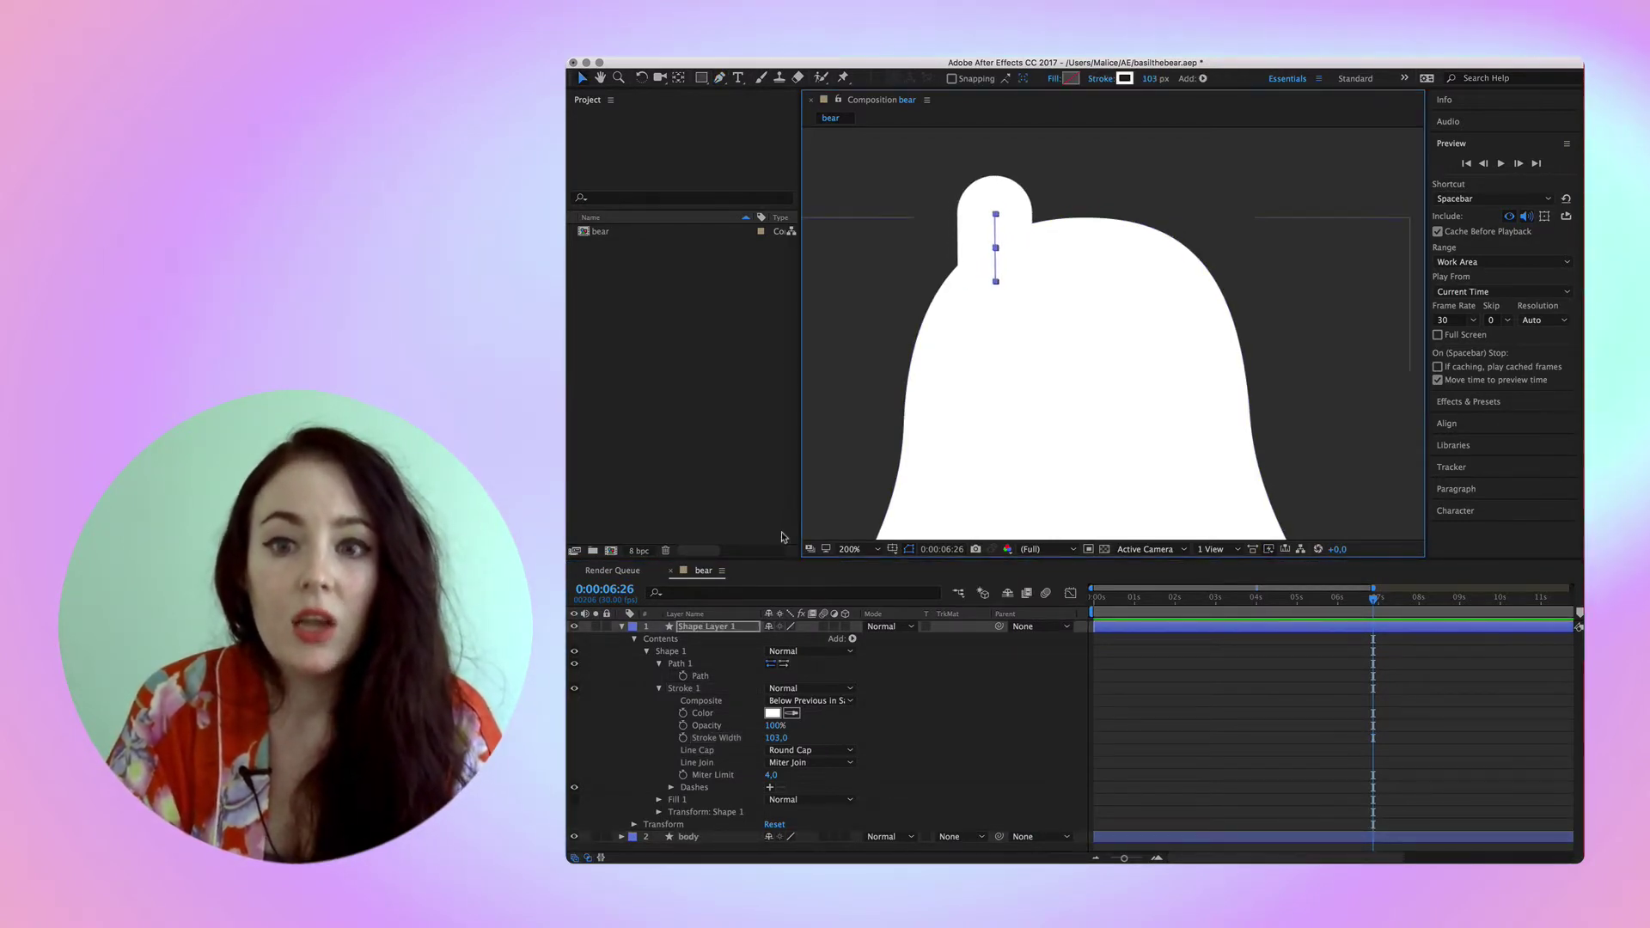
{"action": "key", "text": "super+d"}
{"action": "left_click_drag", "start_coordinate": [995, 210], "coordinate": [1158, 210]}
{"action": "left_click", "coordinate": [1239, 193]}
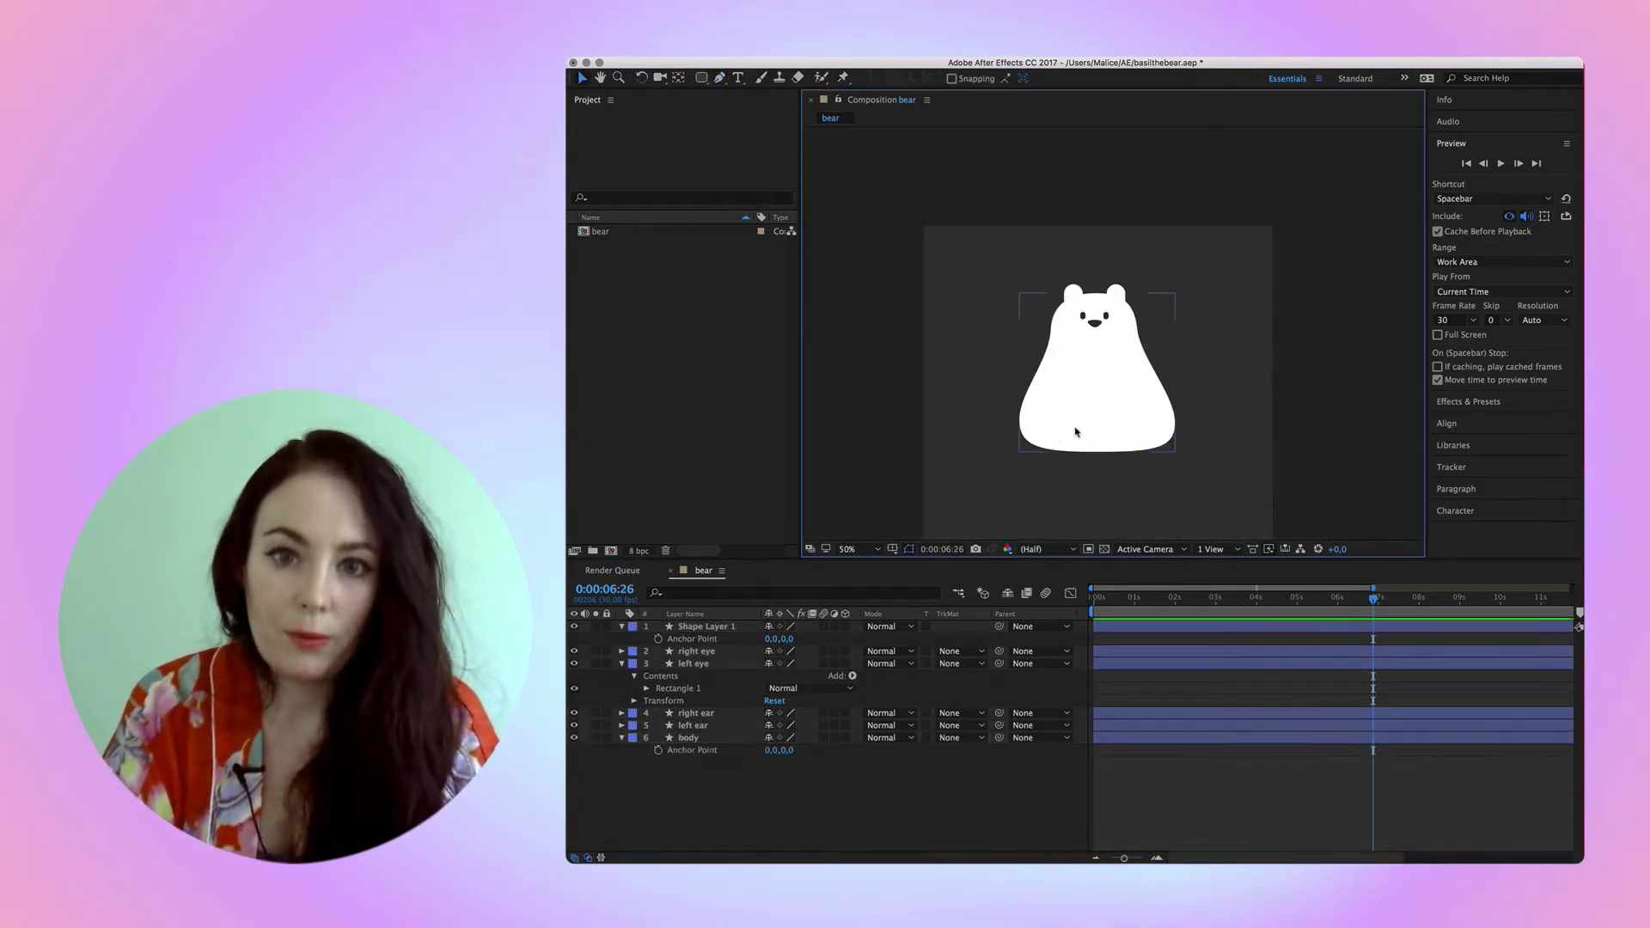
Switch the body fill to a linear gradient ending in lavender-grey
{"action": "key", "text": "period"}
{"action": "key", "text": "period"}
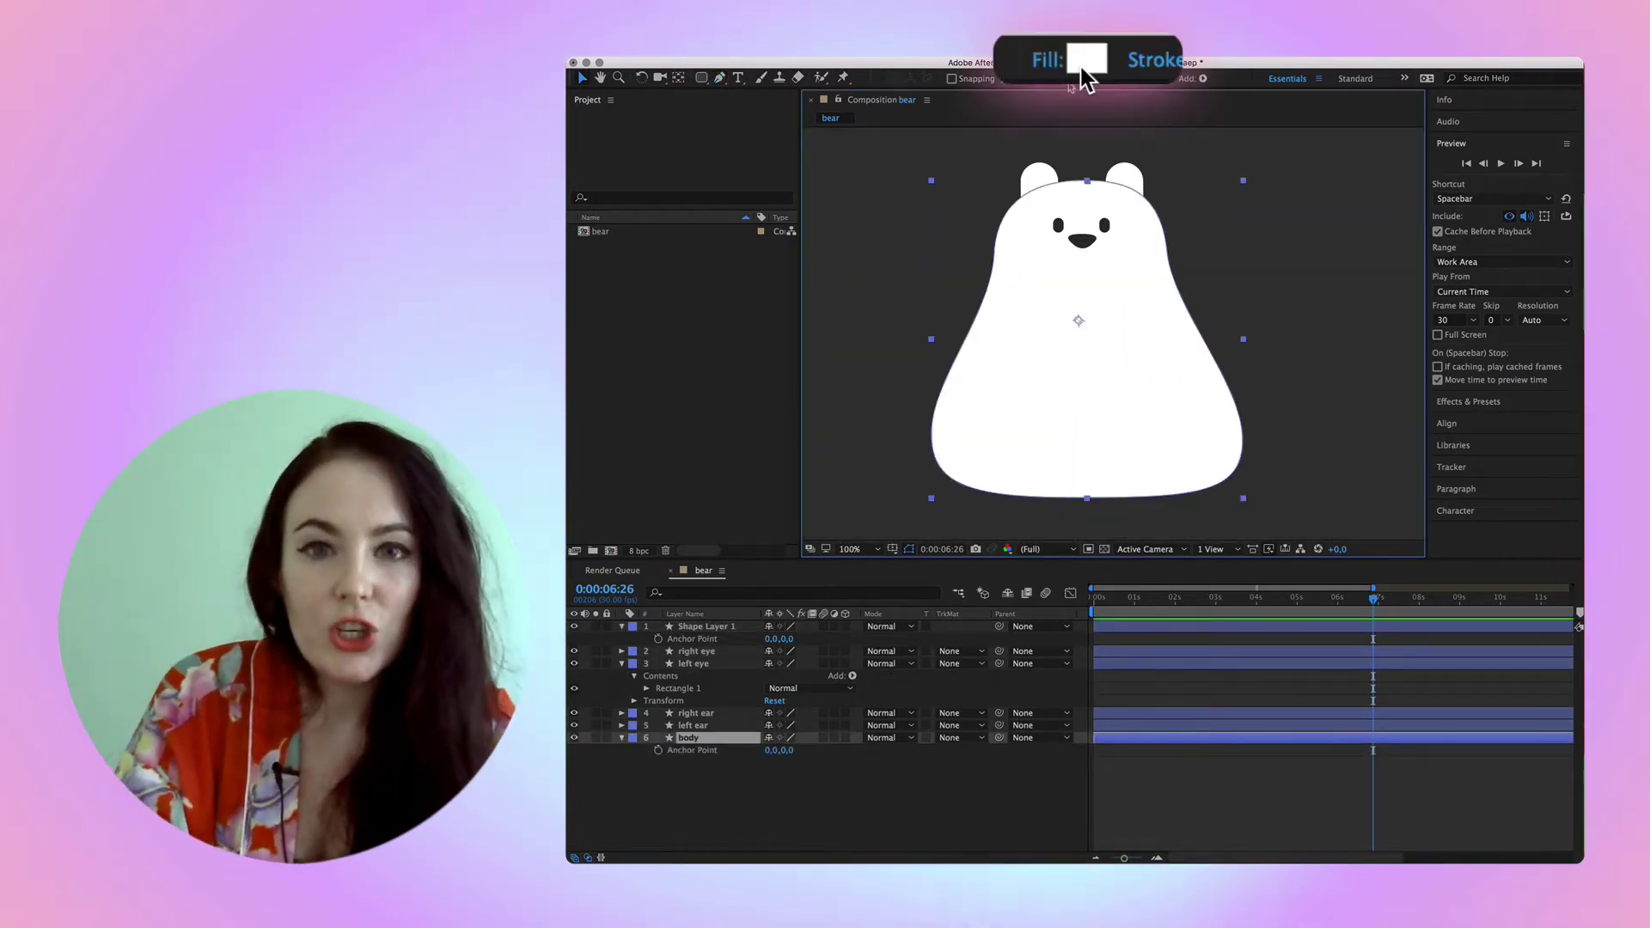
{"action": "left_click", "coordinate": [1050, 67]}
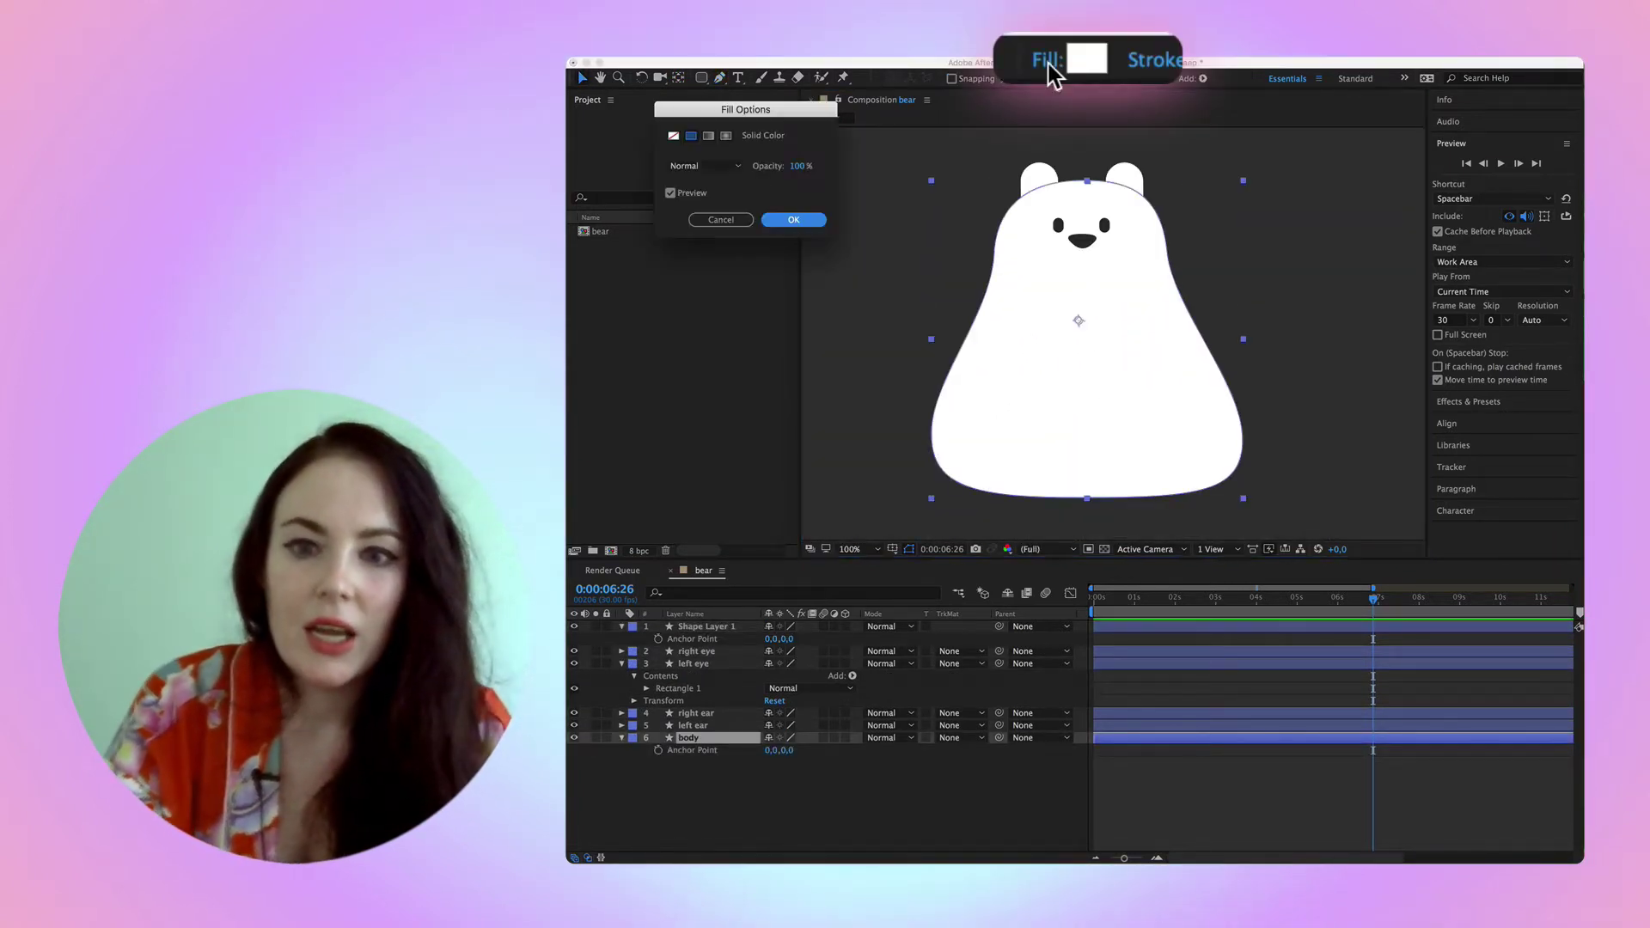
{"action": "left_click", "coordinate": [710, 137]}
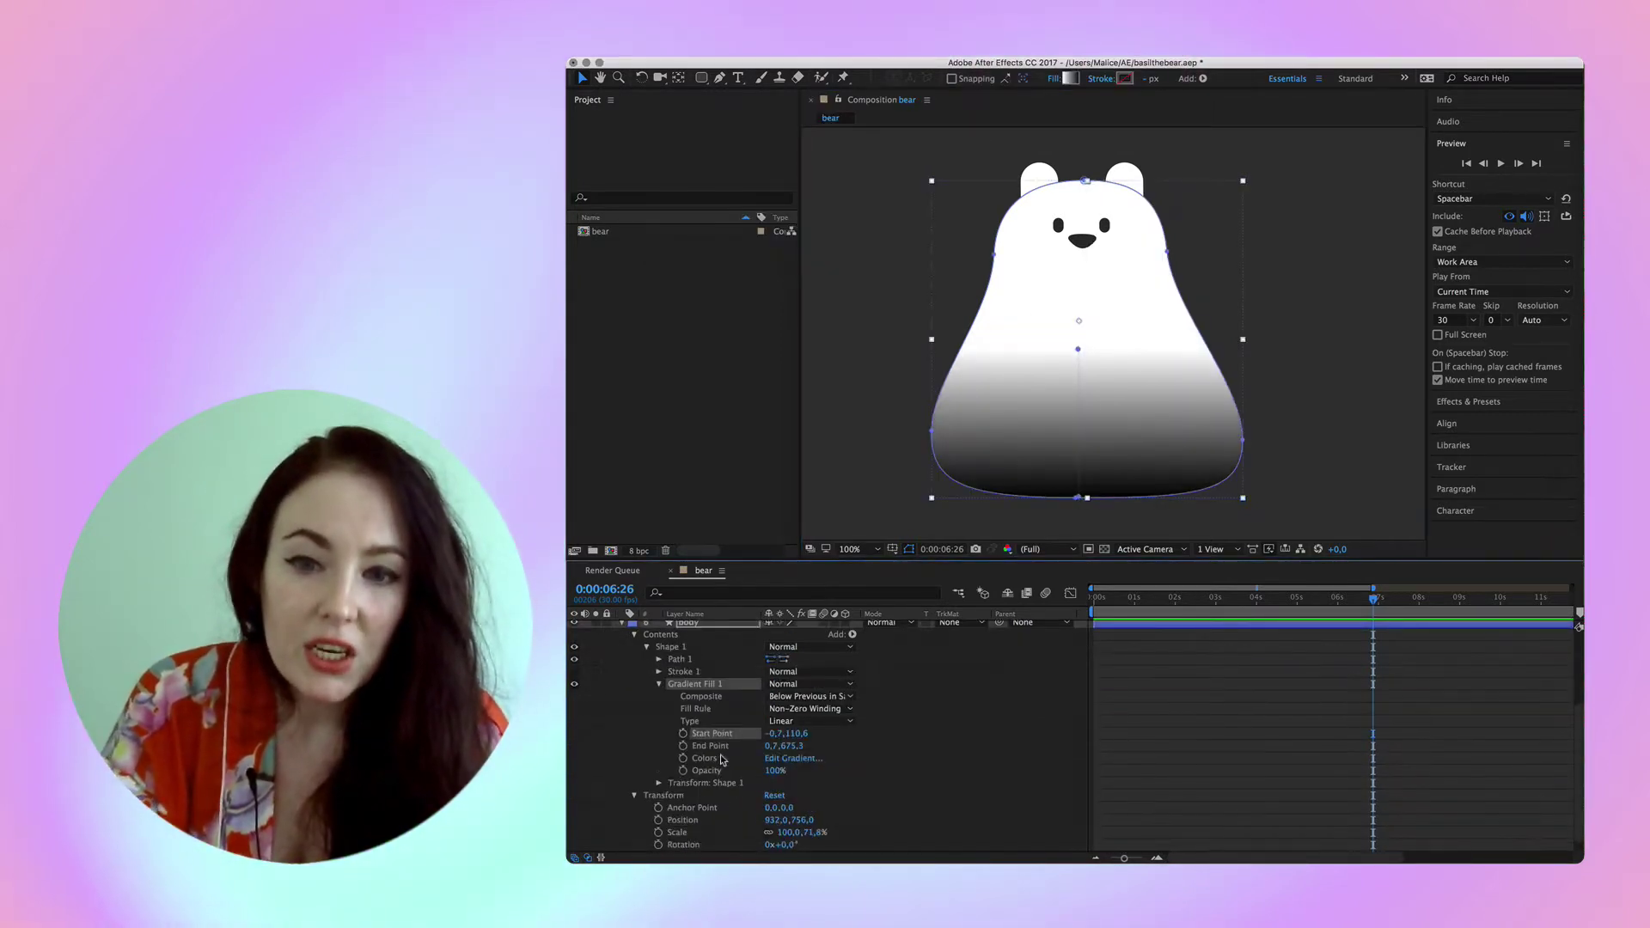
{"action": "left_click", "coordinate": [778, 759]}
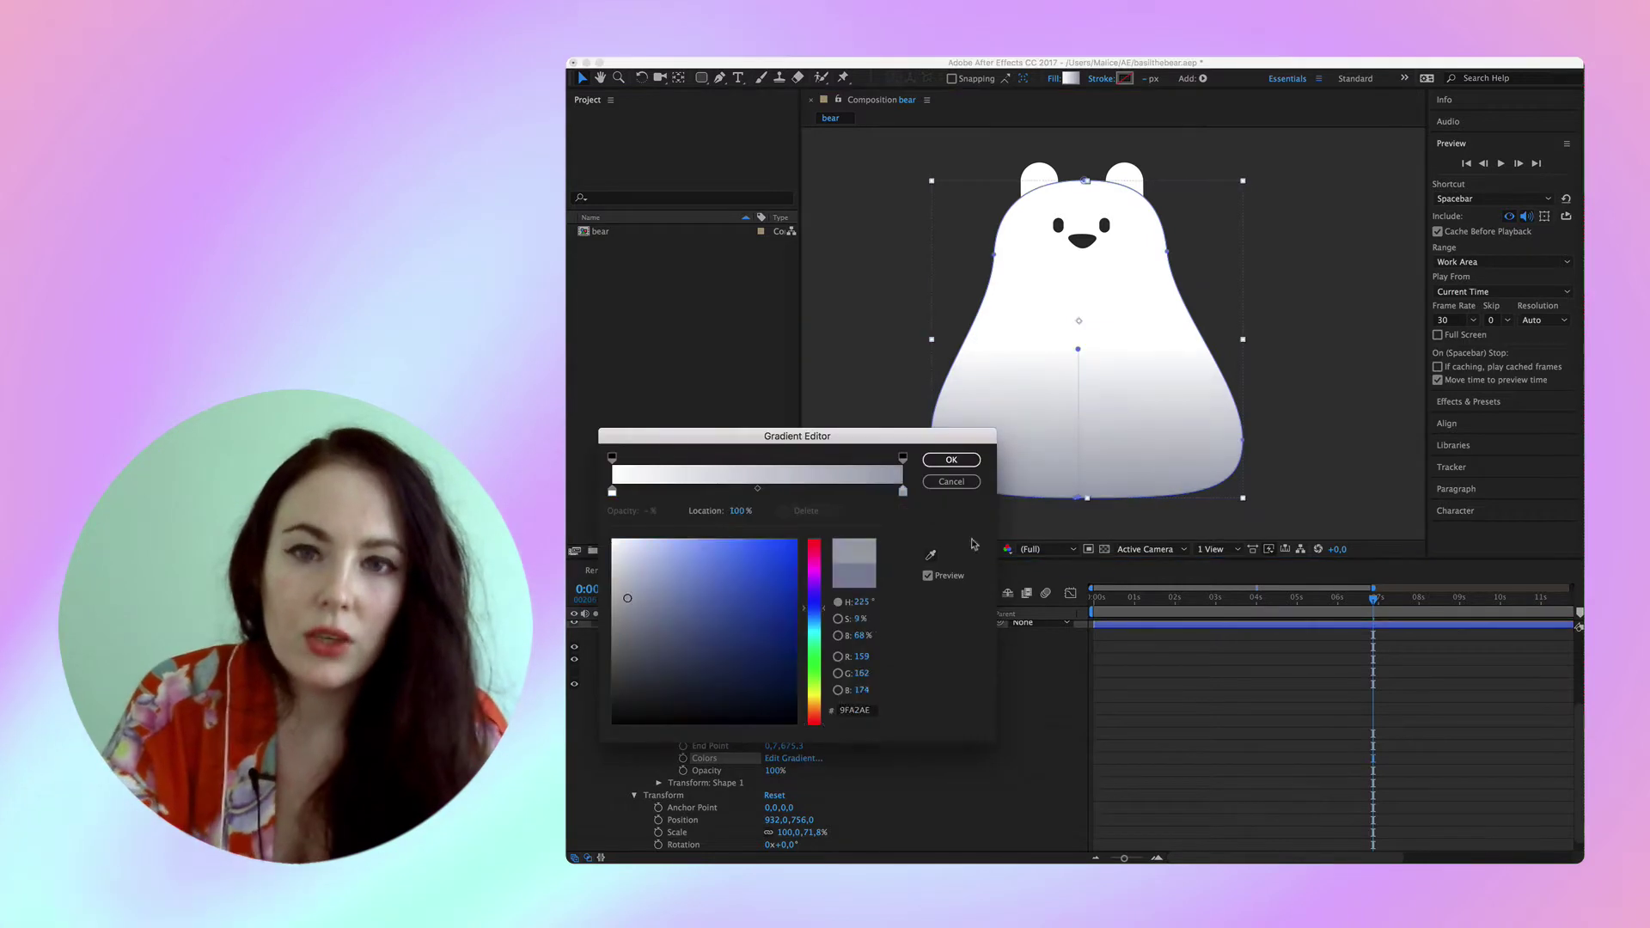
{"action": "key", "text": "Return"}
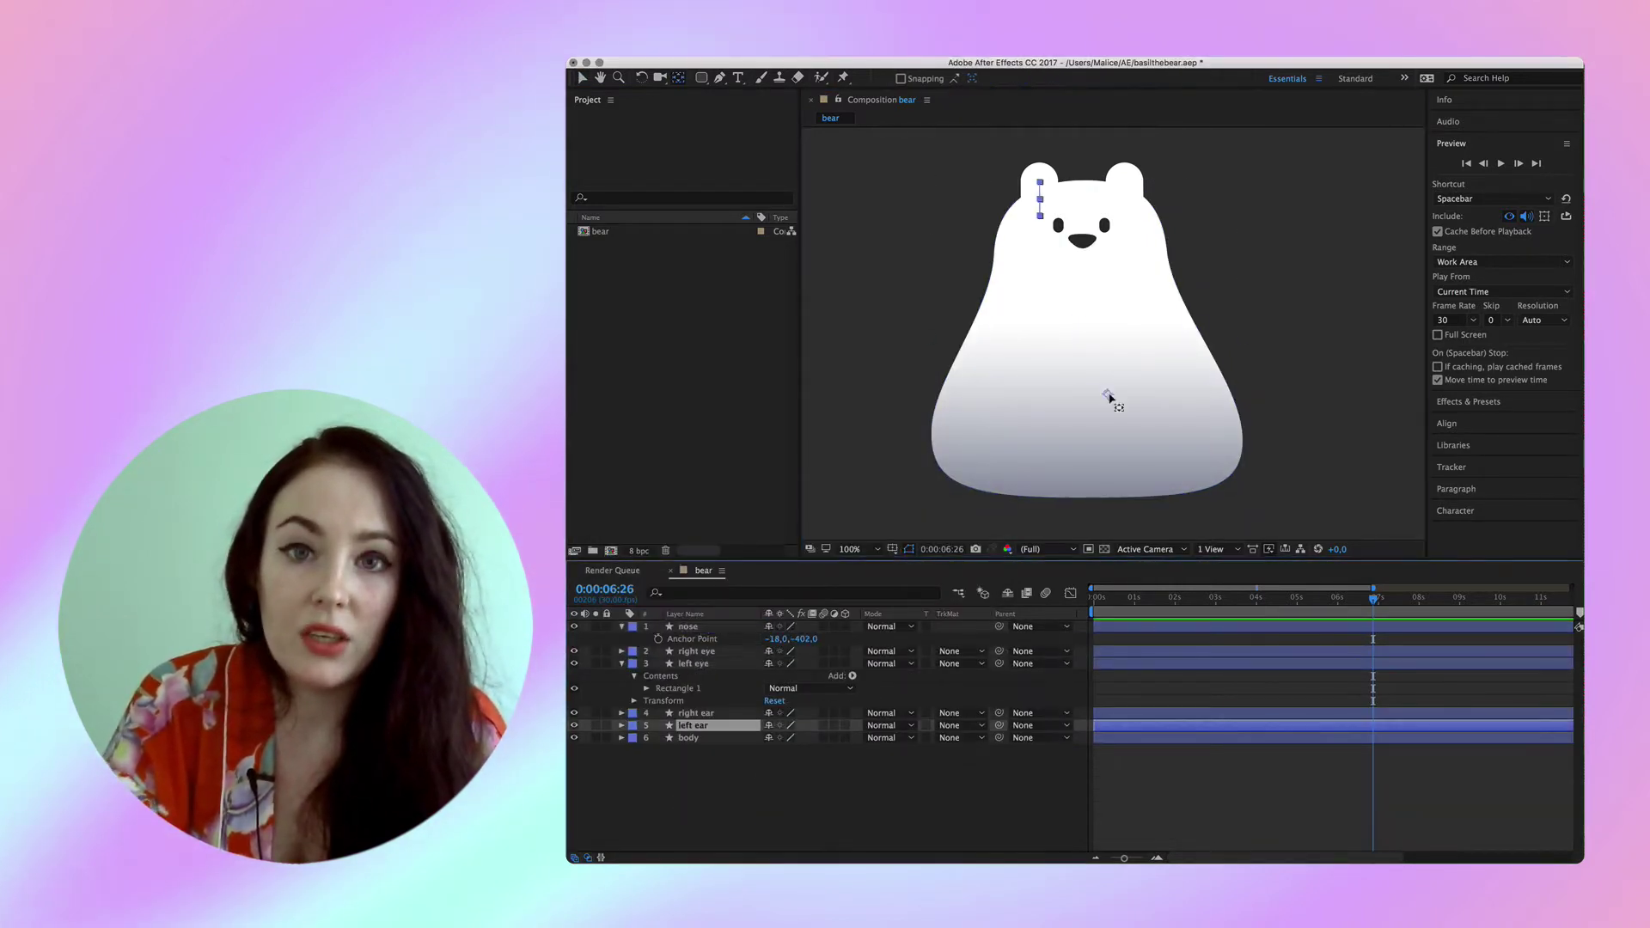
Accept the purple-to-white gradient stroke for the bear's arms
{"action": "left_click", "coordinate": [1339, 234]}
{"action": "key", "text": "v"}
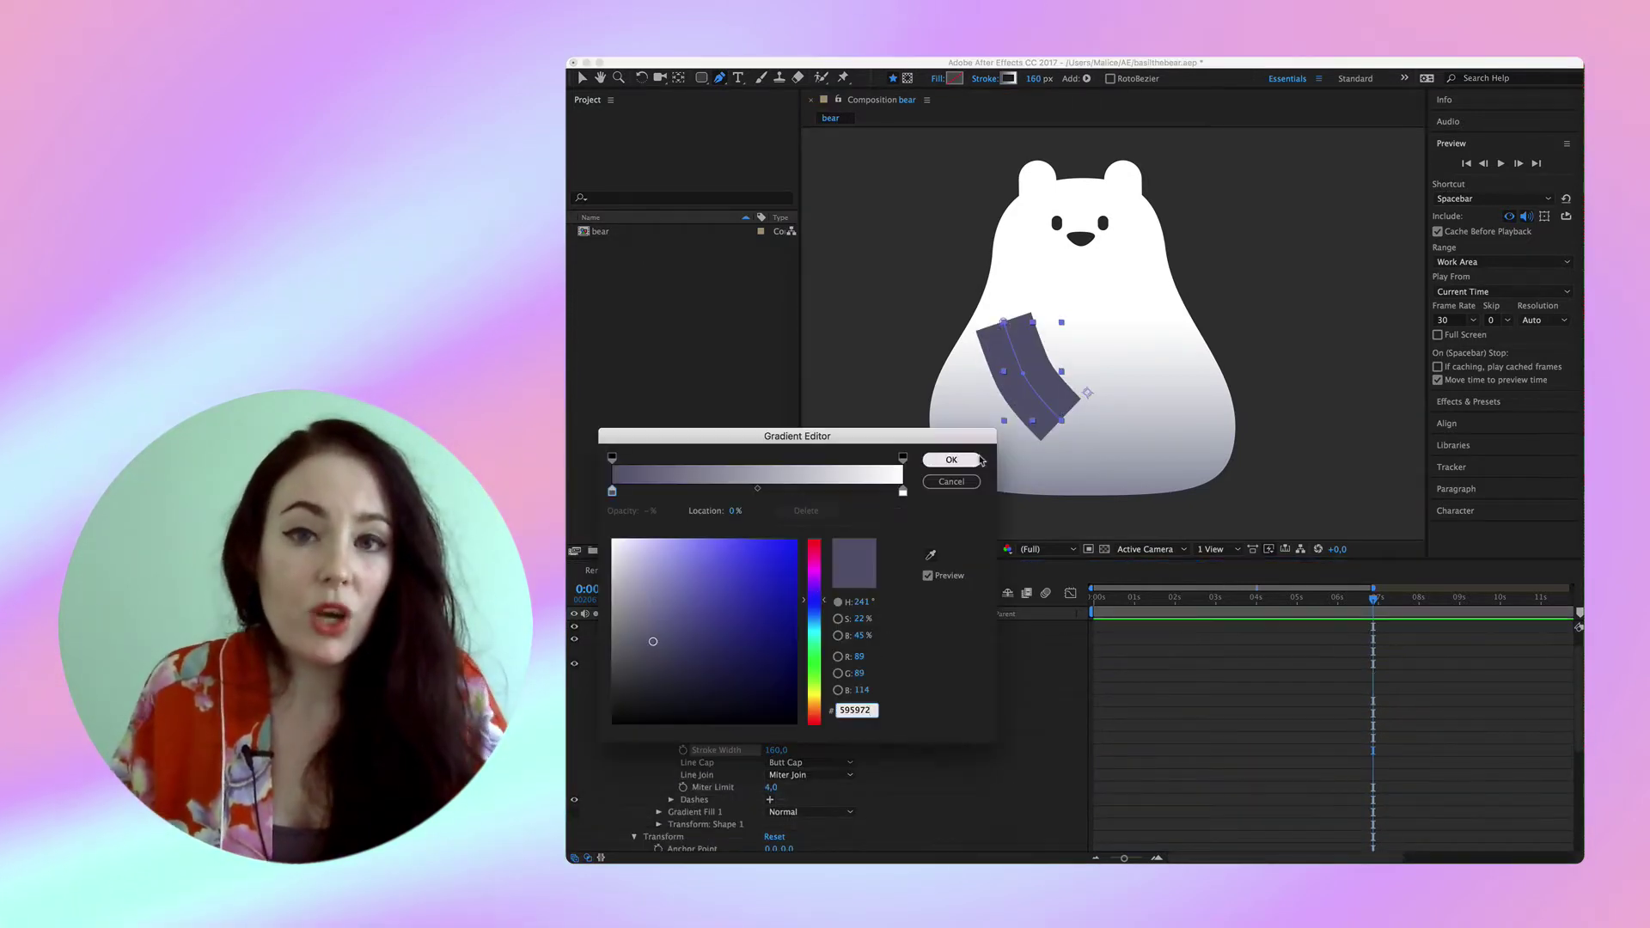
{"action": "left_click", "coordinate": [951, 460]}
{"action": "key", "text": "v"}
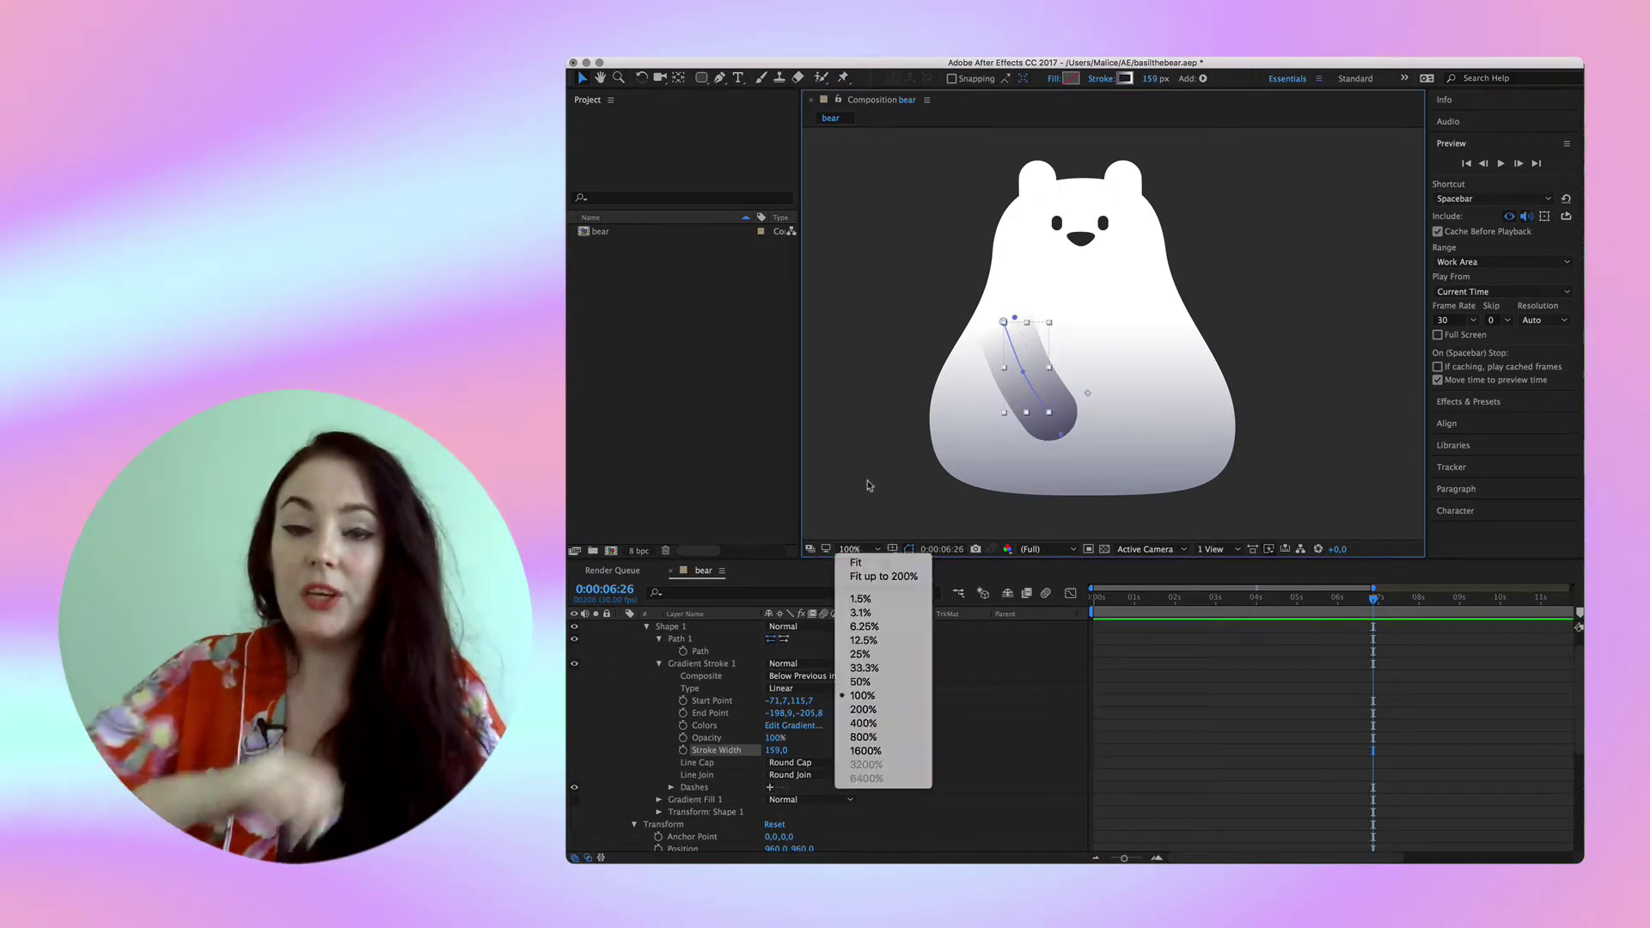
{"action": "key", "text": "Escape"}
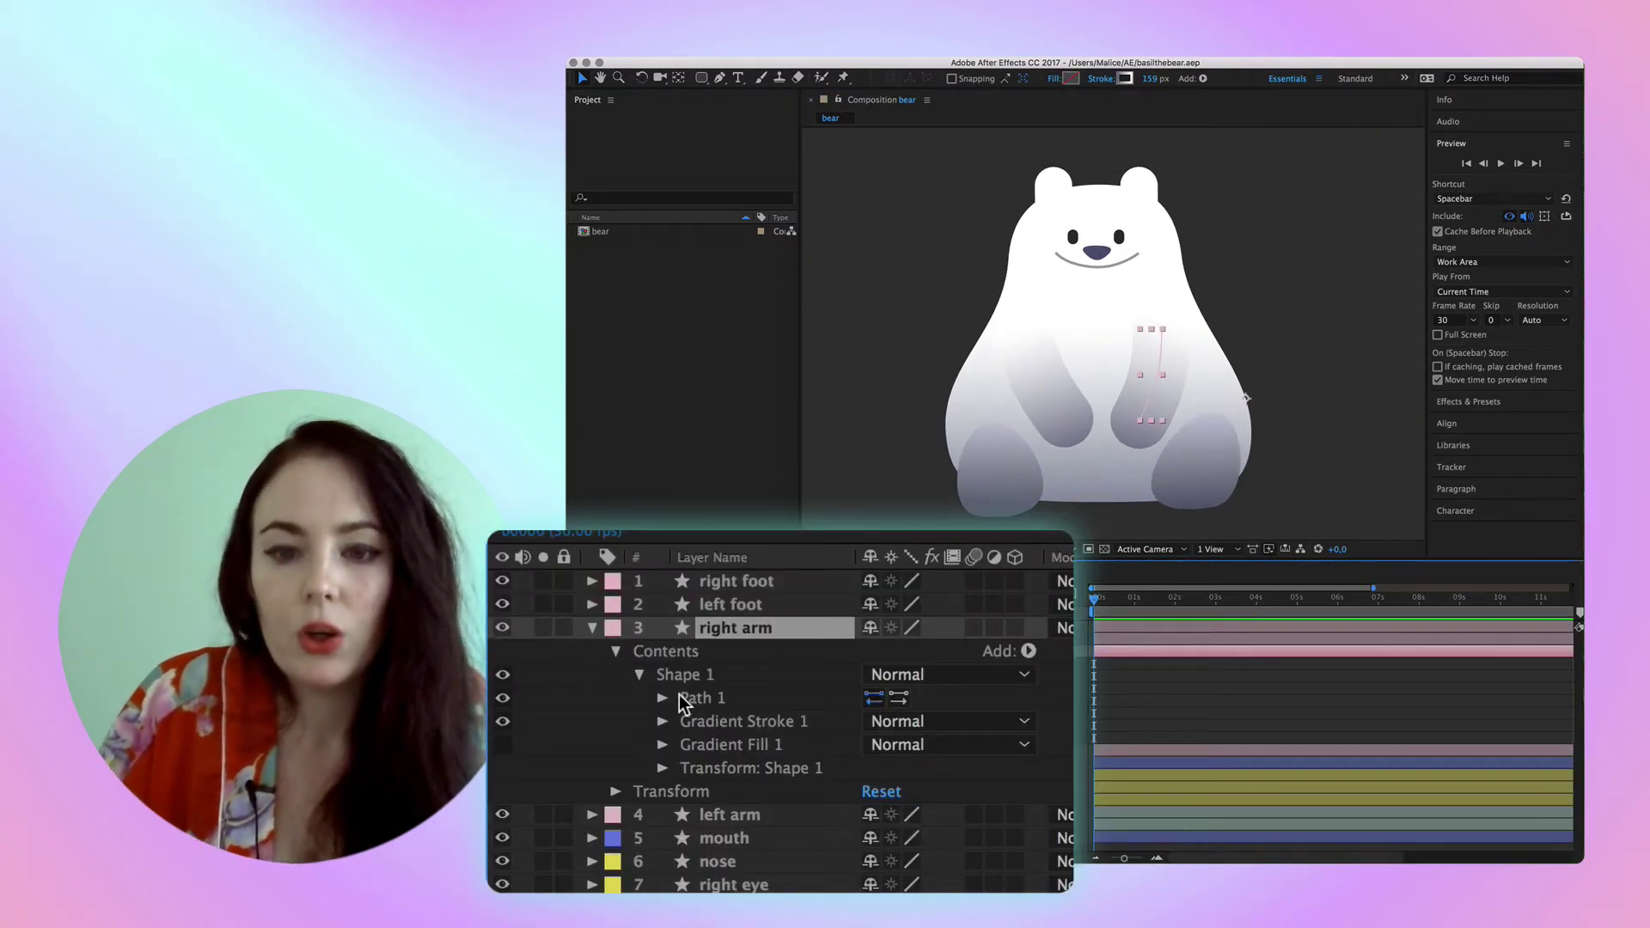
Add starting keyframes for the right arm's Path and gradient Start and End Points
{"action": "left_click", "coordinate": [675, 692]}
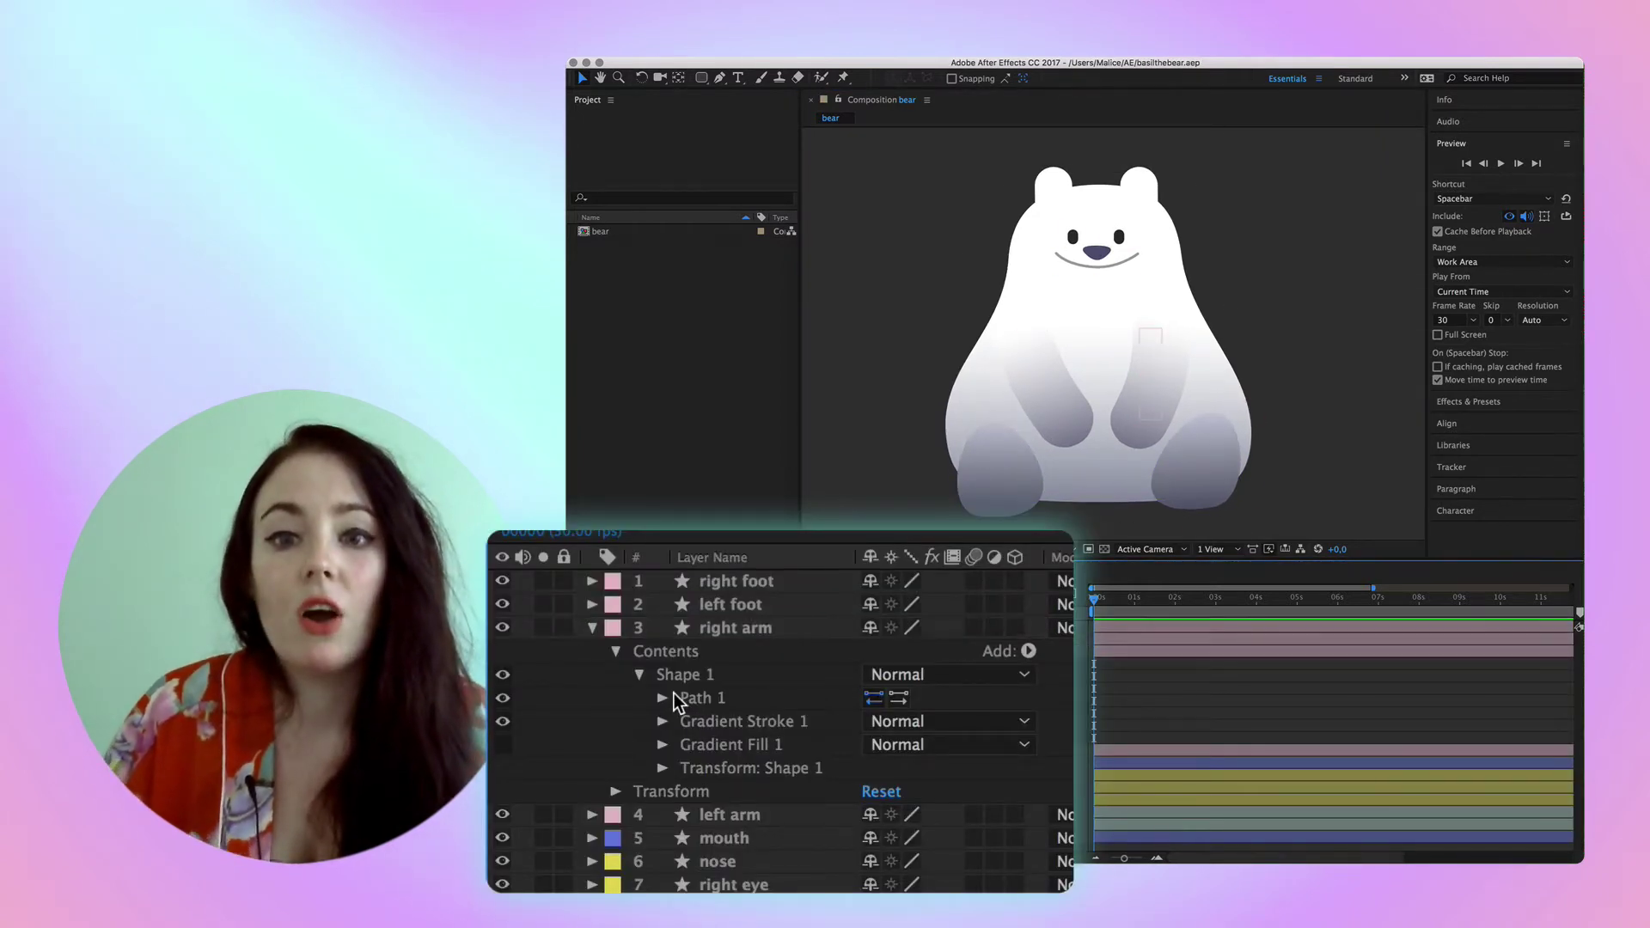
{"action": "left_click", "coordinate": [664, 698]}
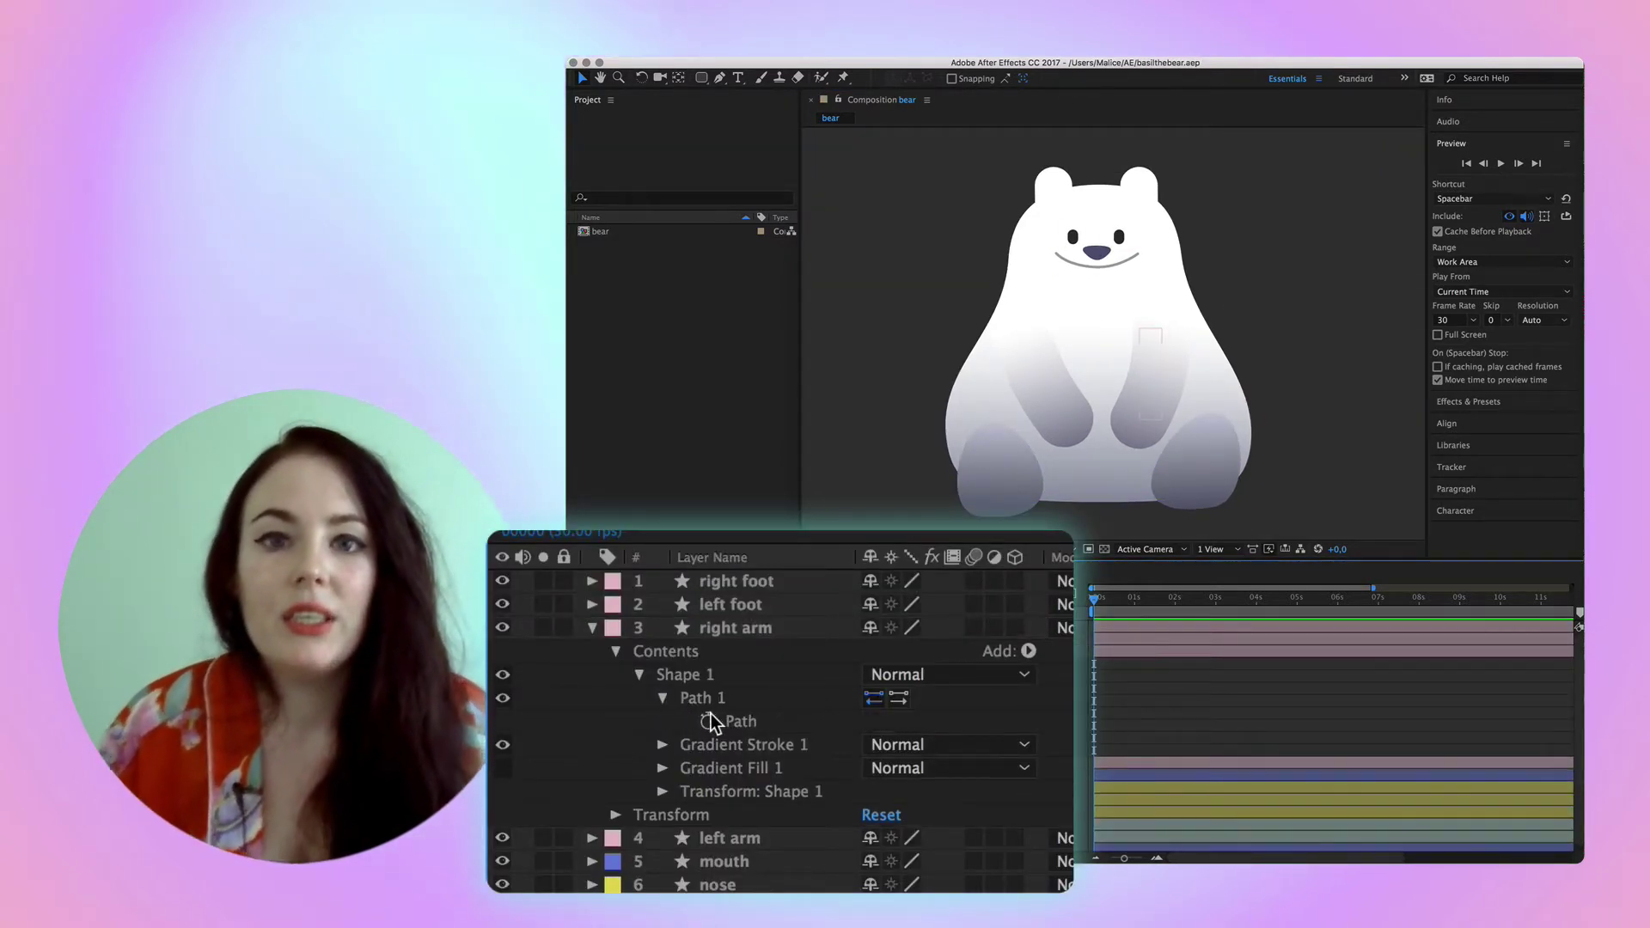
{"action": "left_click", "coordinate": [708, 720]}
{"action": "left_click", "coordinate": [662, 744]}
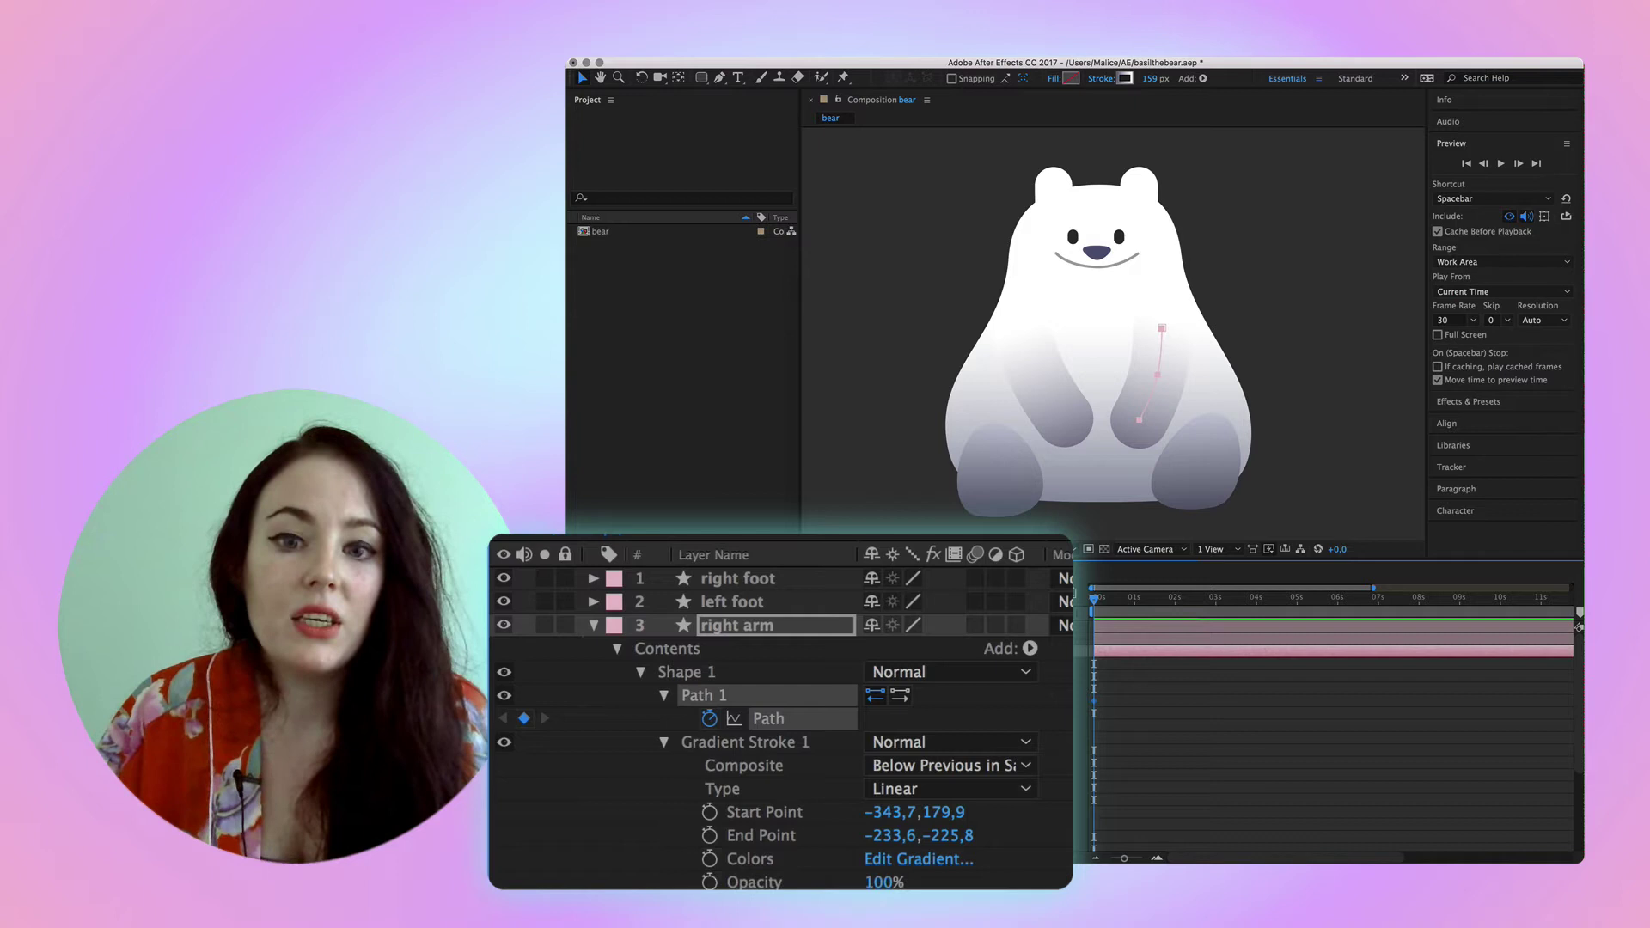
{"action": "left_click", "coordinate": [710, 835]}
{"action": "left_click", "coordinate": [710, 812]}
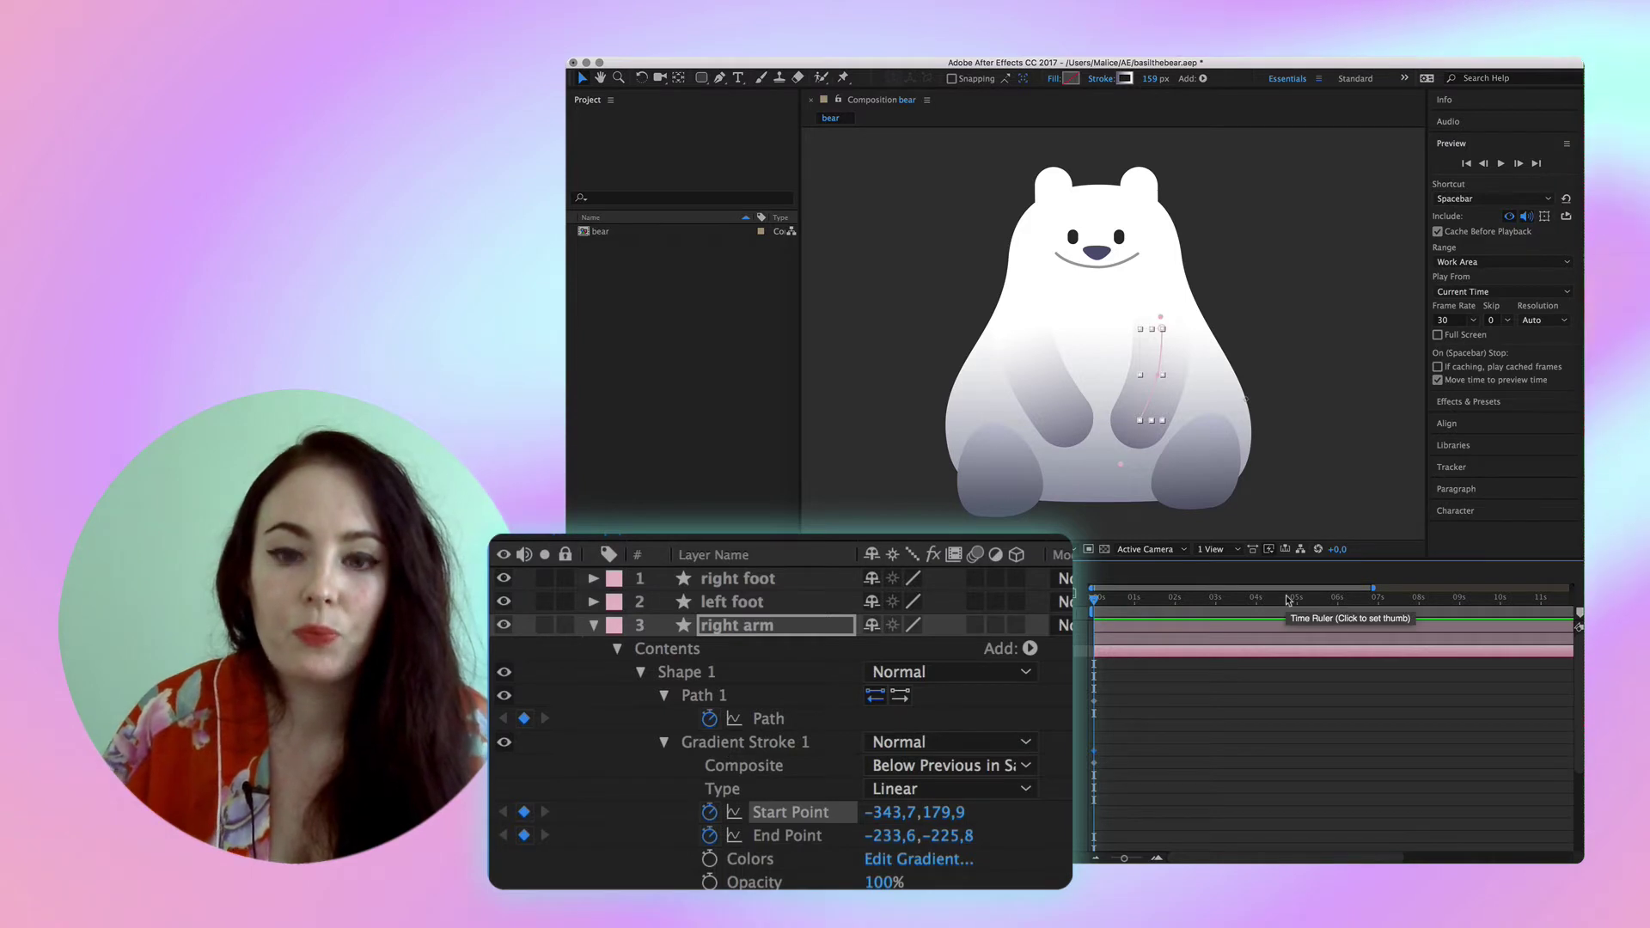
At a later time, bend the right arm path upward into a V shape
{"action": "left_click", "coordinate": [1113, 599]}
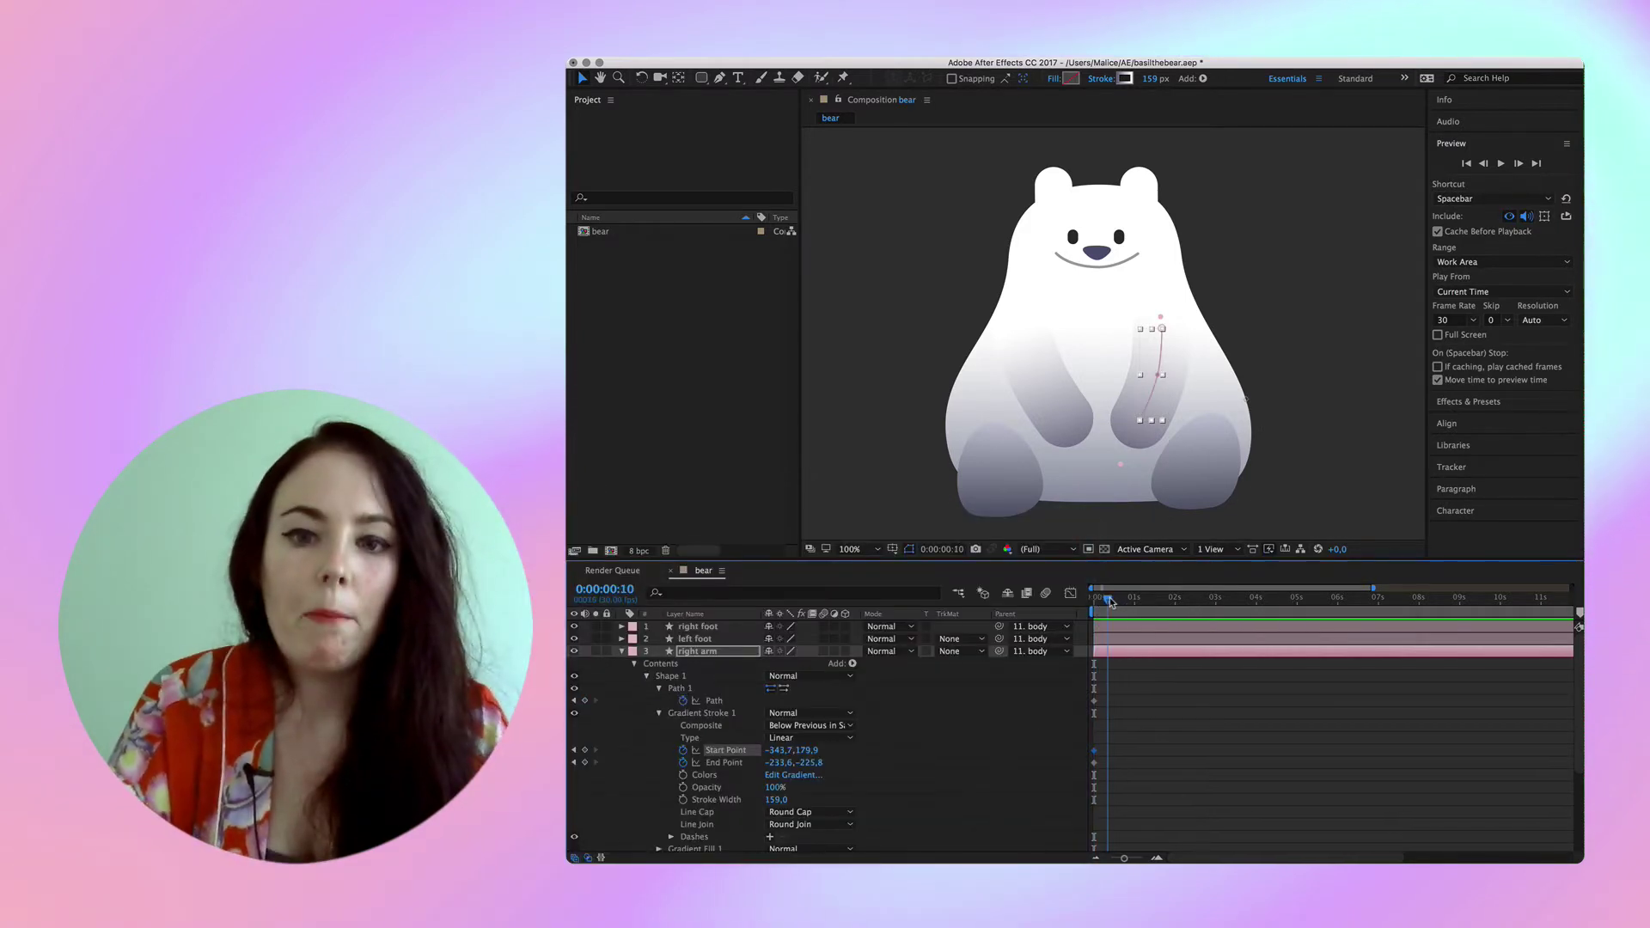
{"action": "key", "text": "g"}
{"action": "left_click_drag", "start_coordinate": [1140, 420], "coordinate": [1224, 325]}
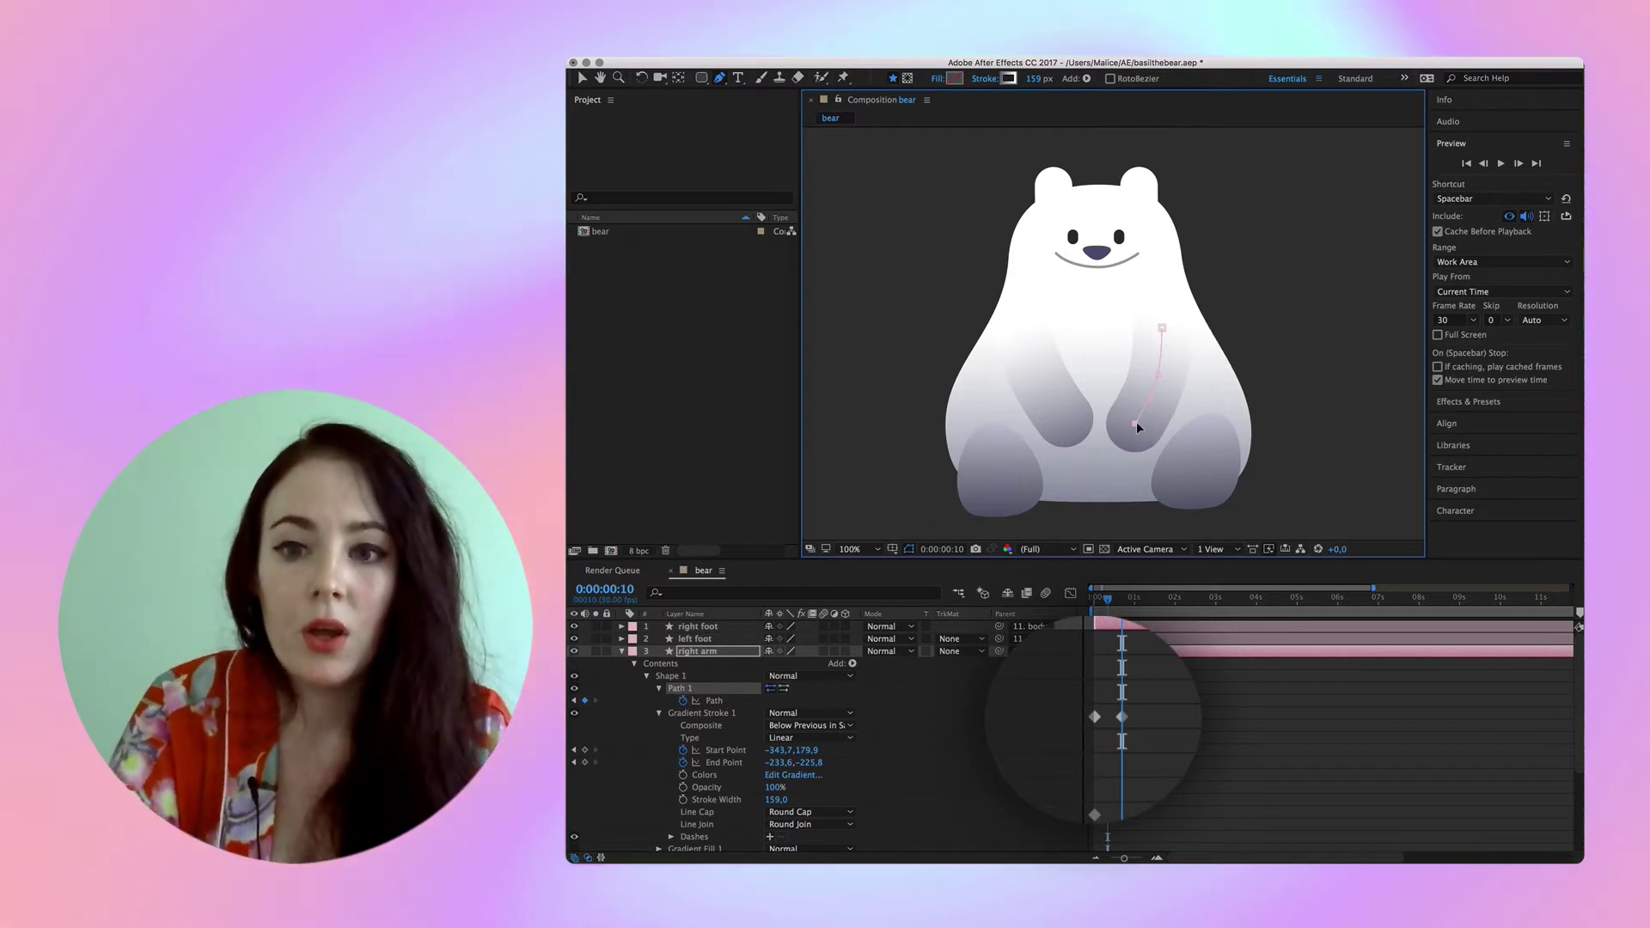
{"action": "left_click_drag", "start_coordinate": [1136, 421], "coordinate": [1125, 319]}
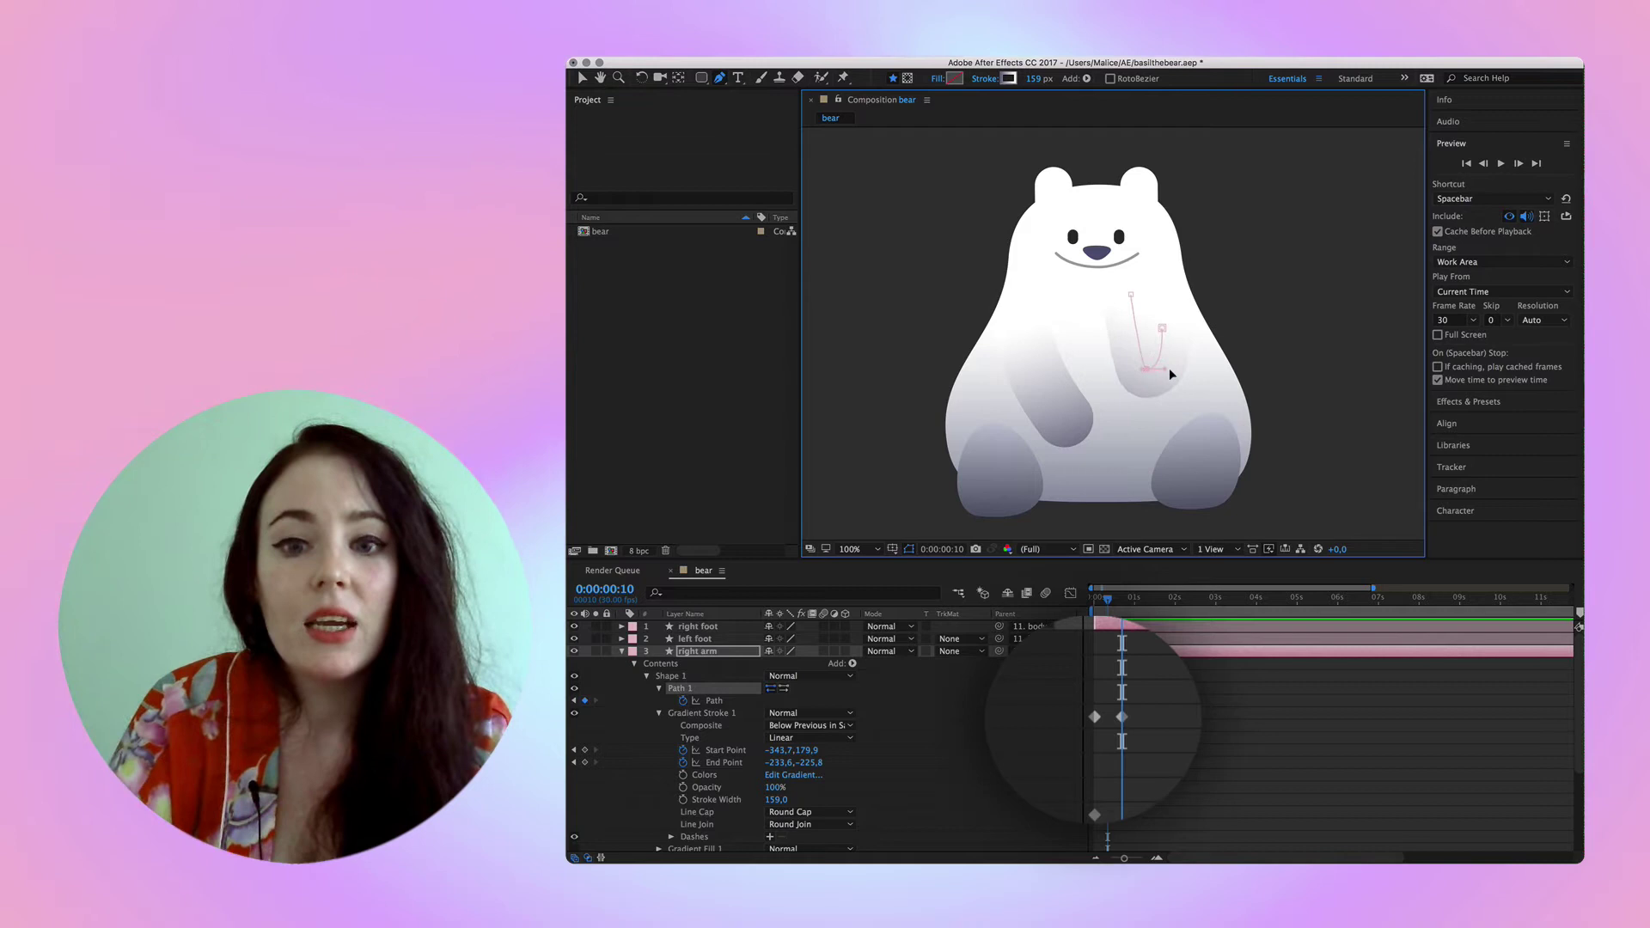
{"action": "left_click_drag", "start_coordinate": [1169, 367], "coordinate": [1153, 366]}
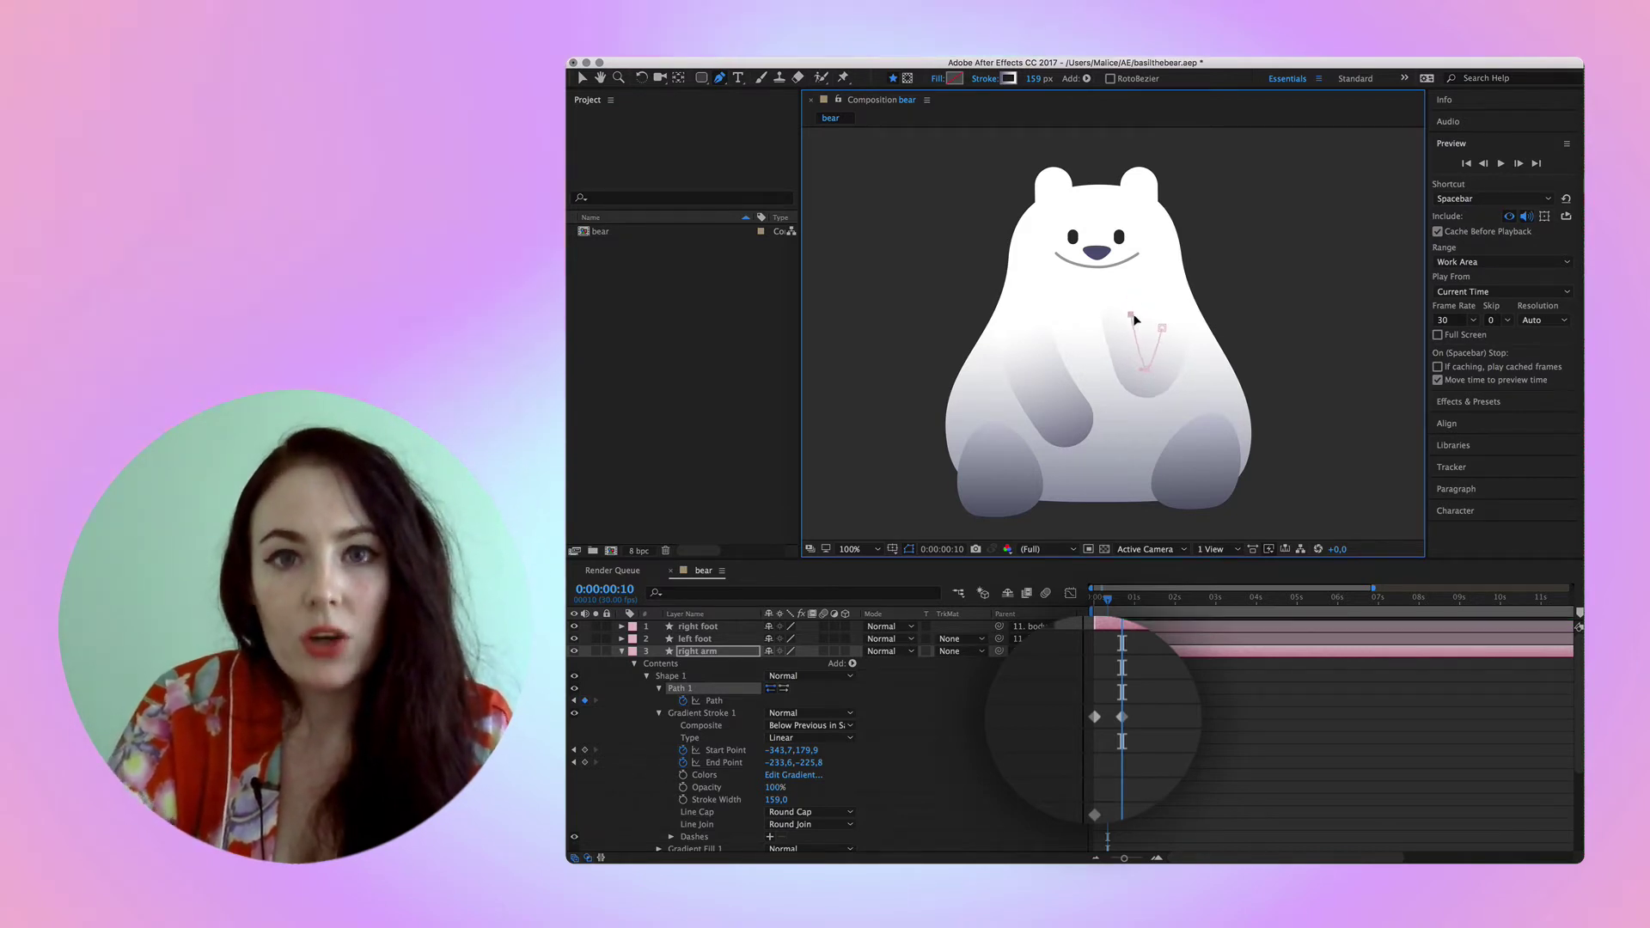
{"action": "left_click_drag", "start_coordinate": [1132, 296], "coordinate": [1136, 311]}
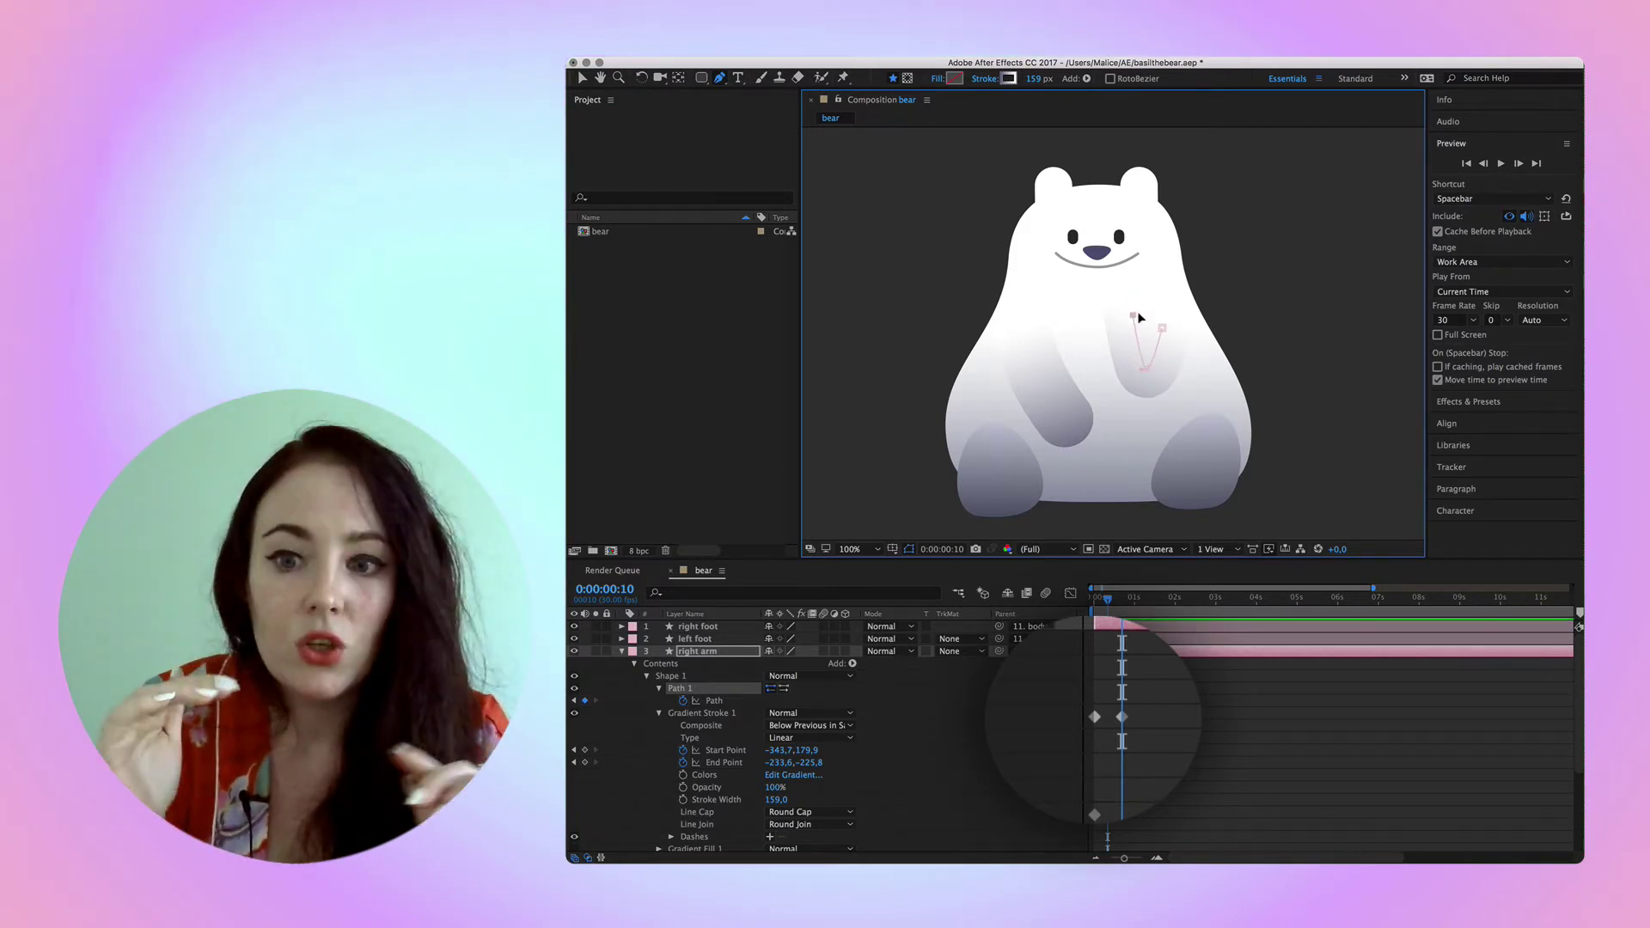
On the next frame, straighten the arm into a high raised pose, then check frame 7
{"action": "left_click_drag", "start_coordinate": [1109, 600], "coordinate": [1125, 603]}
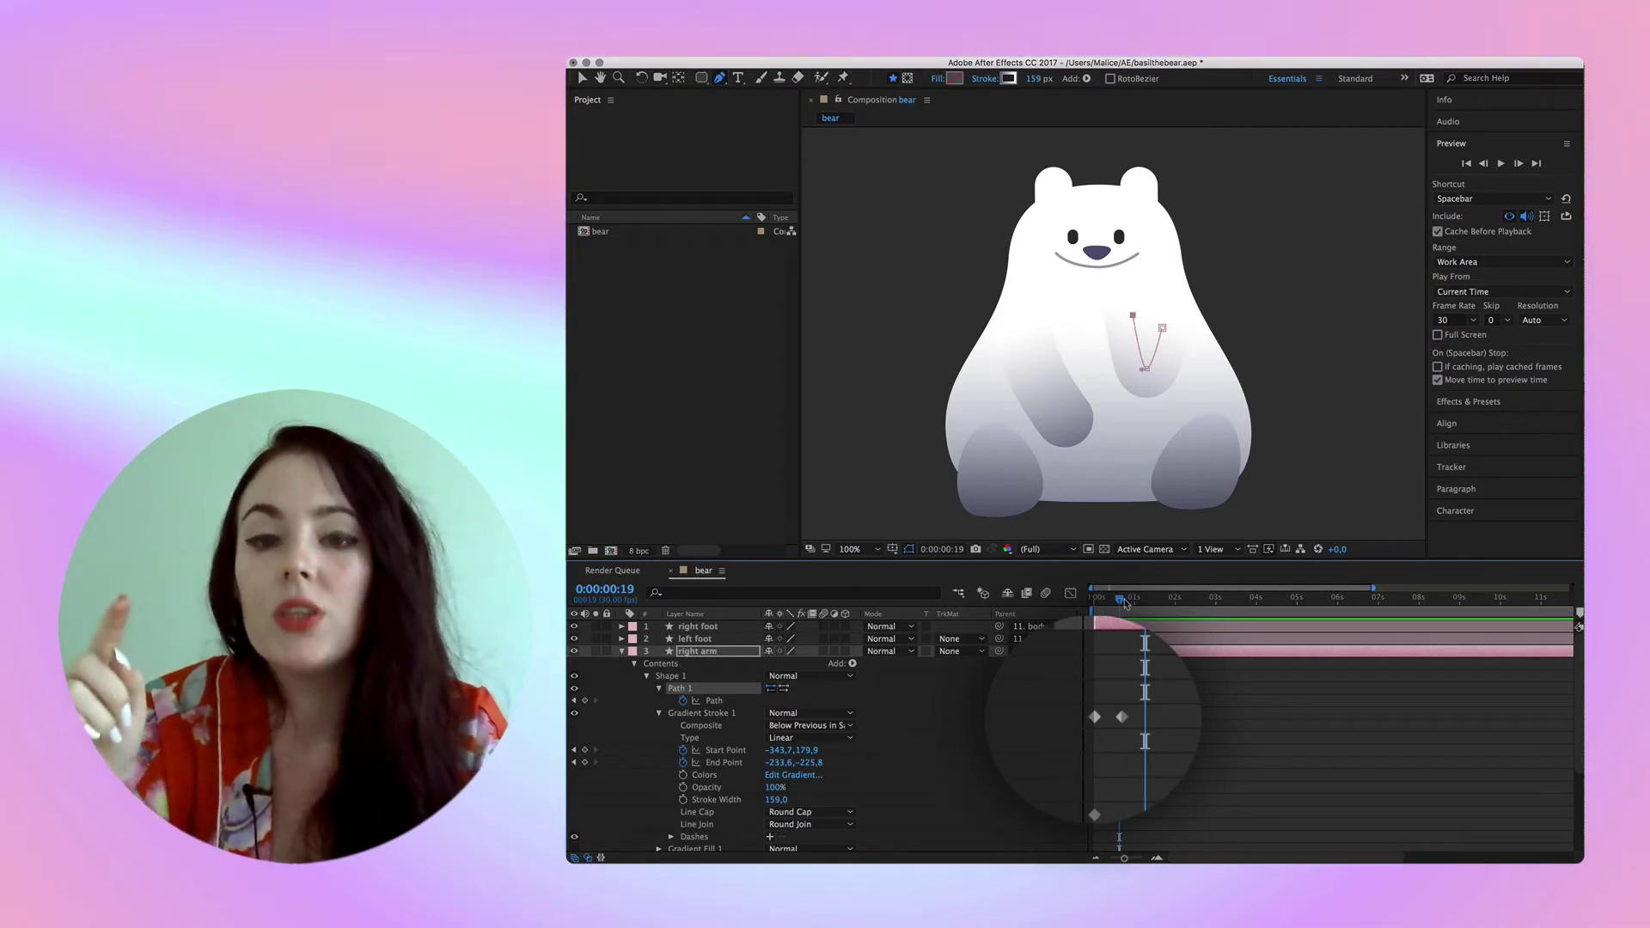
{"action": "left_click_drag", "start_coordinate": [1133, 315], "coordinate": [1202, 214]}
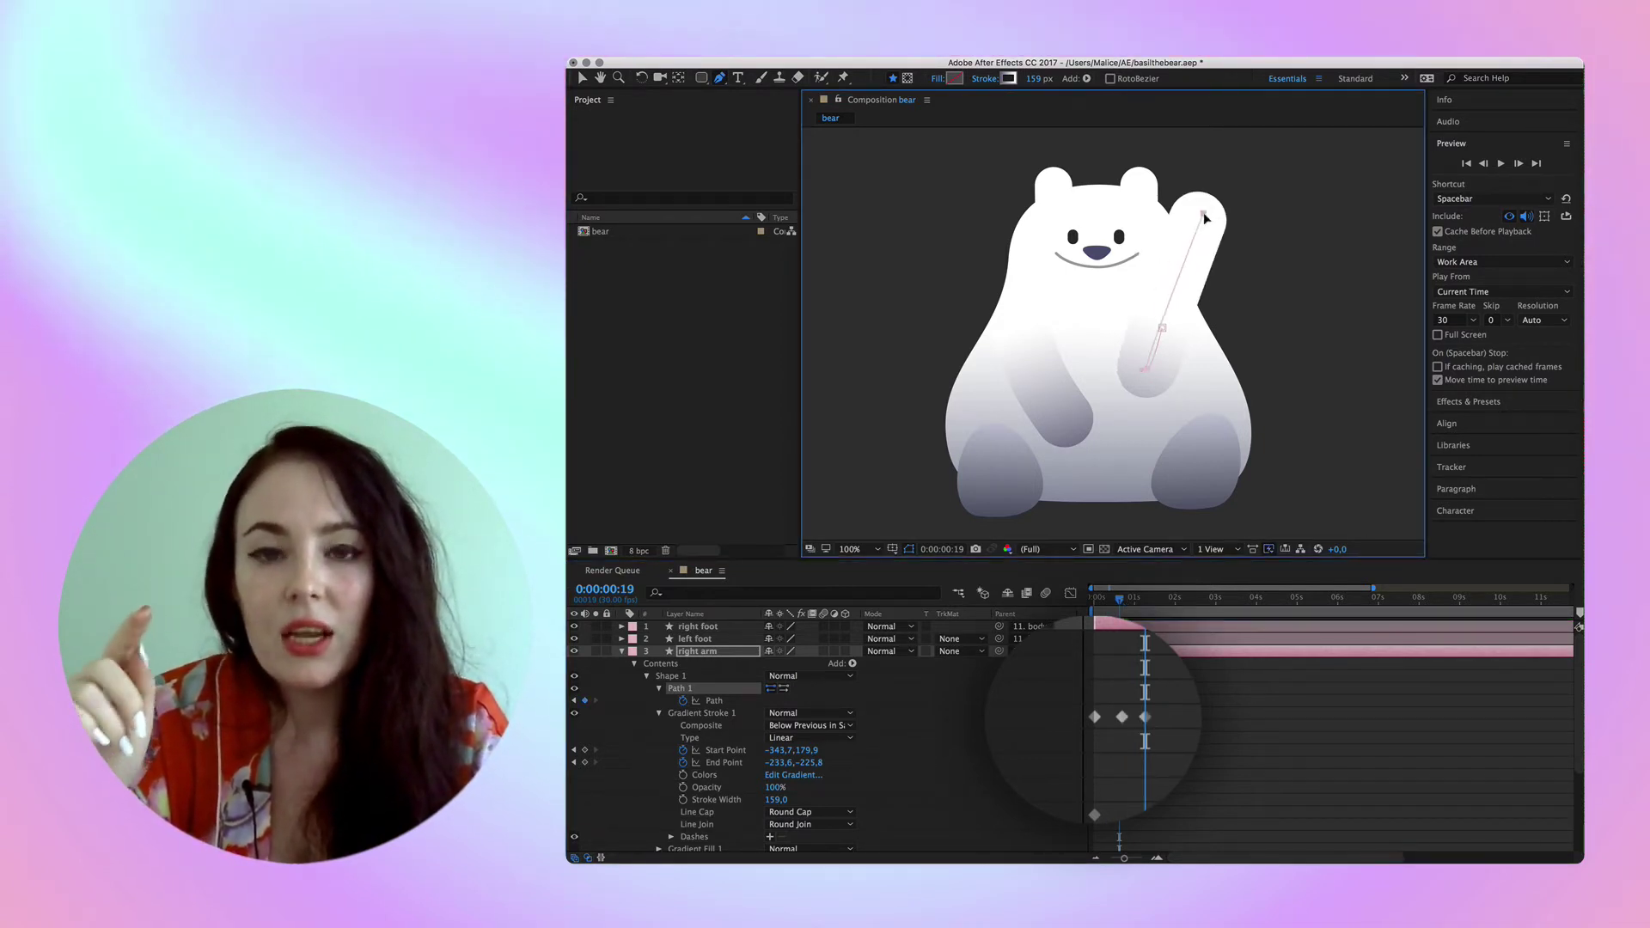
{"action": "left_click_drag", "start_coordinate": [1146, 369], "coordinate": [1177, 281]}
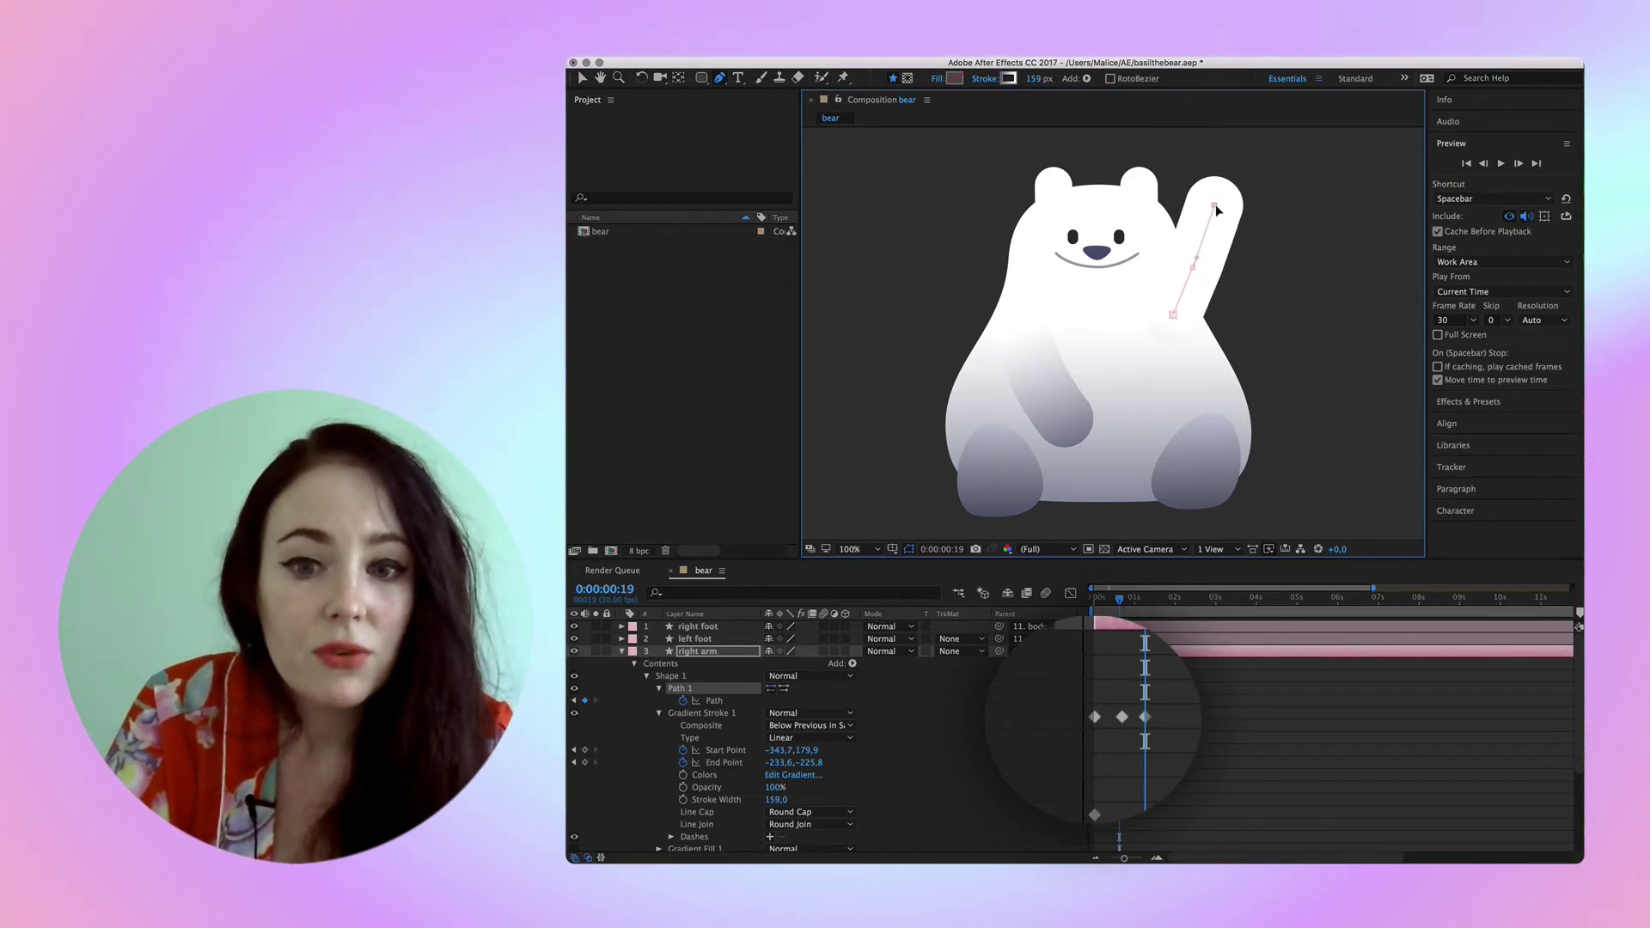
{"action": "left_click_drag", "start_coordinate": [1210, 218], "coordinate": [1215, 207]}
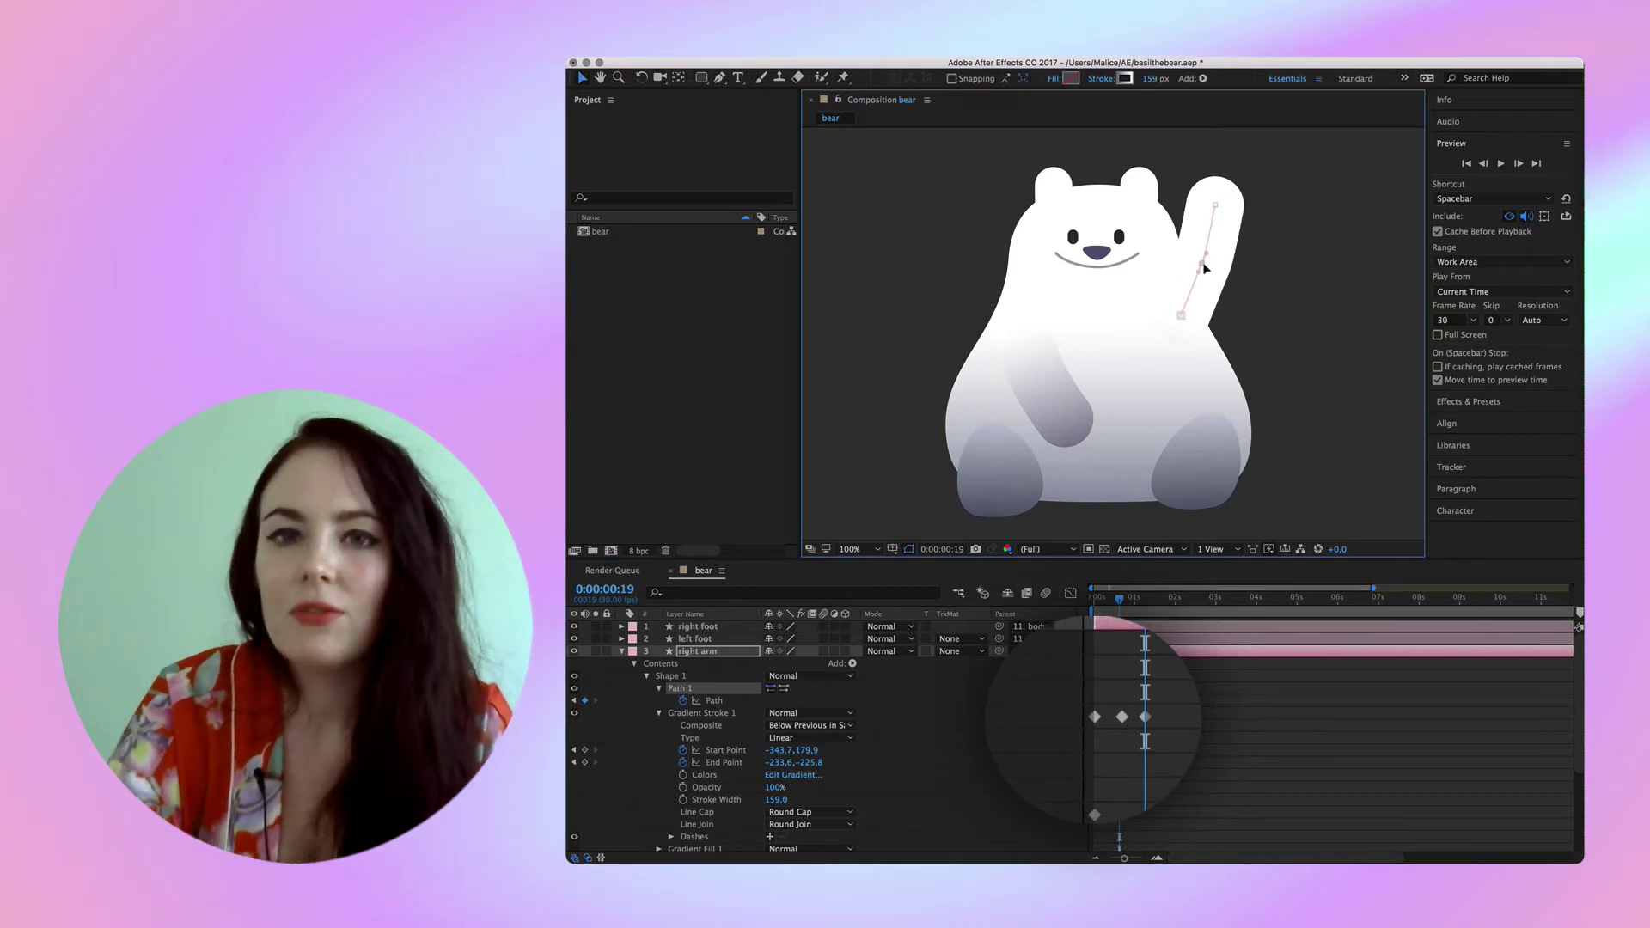
{"action": "mouse_move", "coordinate": [1120, 601]}
{"action": "left_mouse_down"}
{"action": "mouse_move", "coordinate": [1104, 603]}
{"action": "mouse_move", "coordinate": [1144, 603]}
{"action": "mouse_move", "coordinate": [1098, 605]}
{"action": "mouse_move", "coordinate": [1136, 603]}
{"action": "left_mouse_up"}
Reshape the right arm into a new wave pose at 1 second 1 frame
{"action": "left_click", "coordinate": [1145, 626]}
{"action": "left_click", "coordinate": [1190, 297]}
{"action": "left_click", "coordinate": [680, 688]}
{"action": "key", "text": "g"}
{"action": "left_click_drag", "start_coordinate": [1216, 202], "coordinate": [1256, 215]}
{"action": "left_click_drag", "start_coordinate": [1203, 277], "coordinate": [1223, 286]}
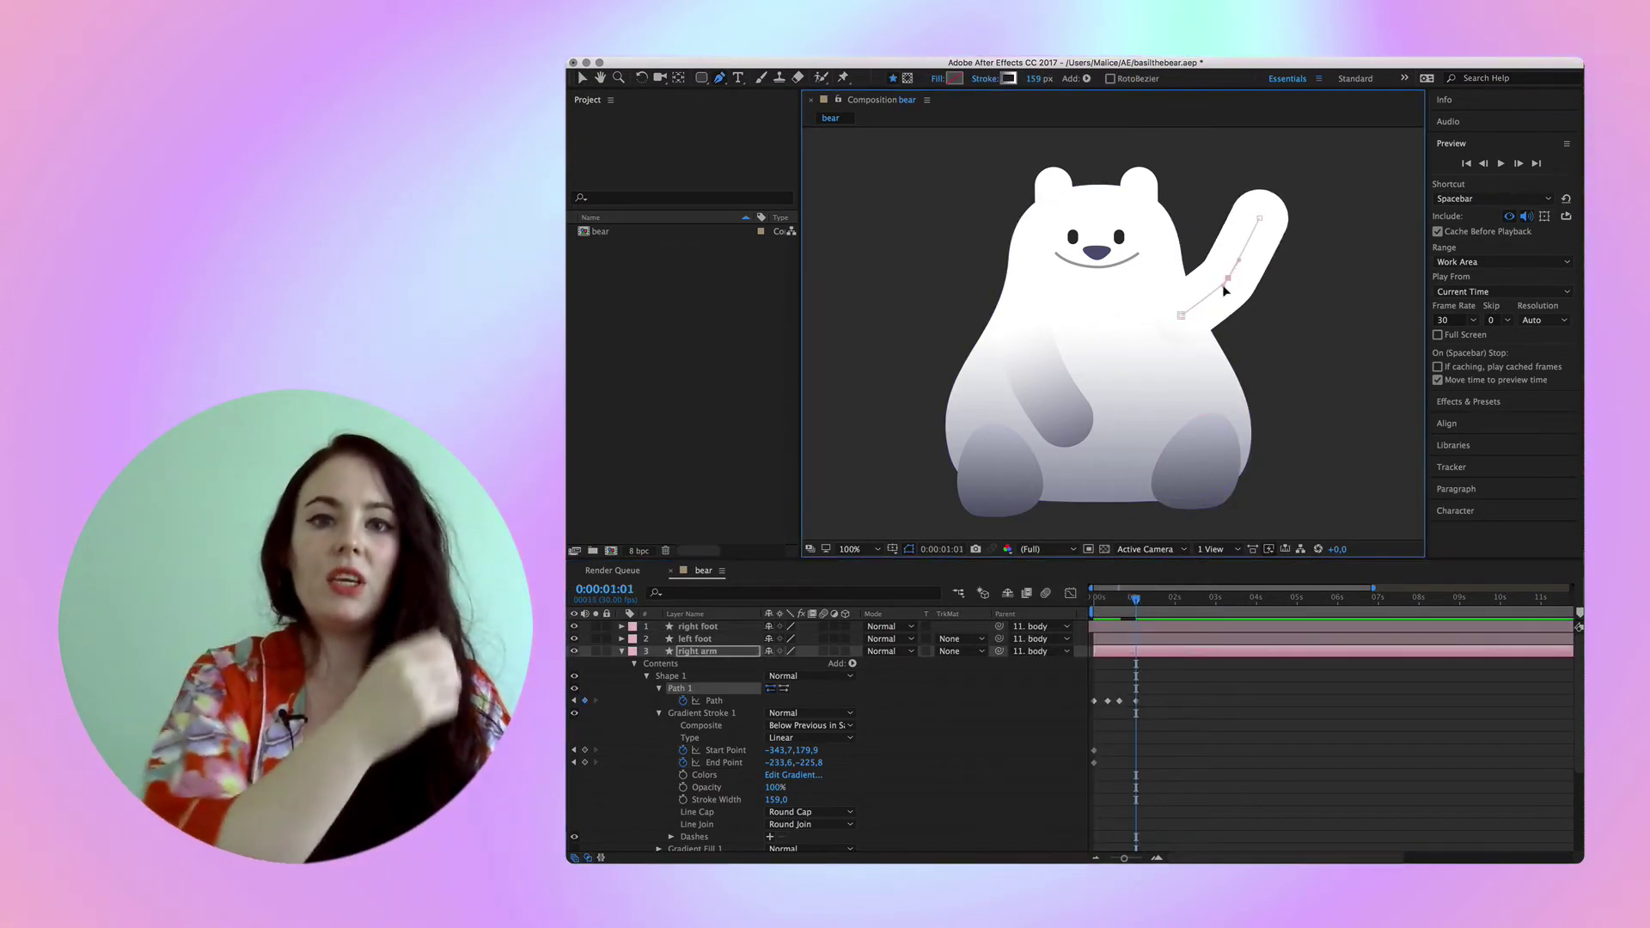
Add further wave poses around frame 20 and 2 seconds, tilting the hand
{"action": "left_click", "coordinate": [1122, 599]}
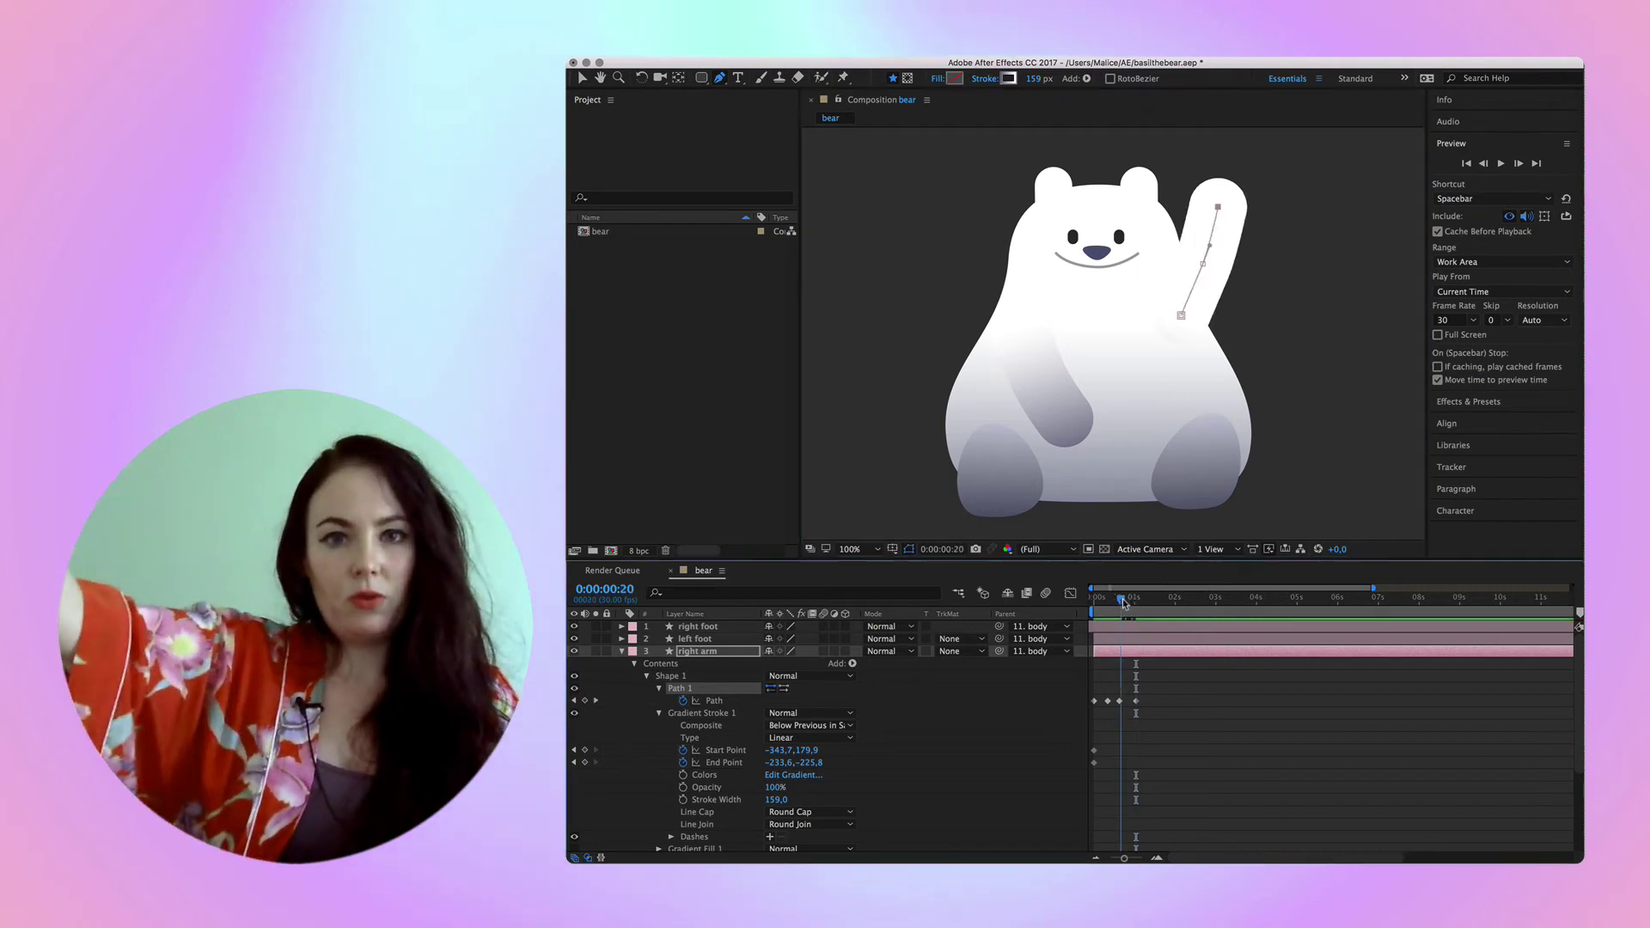
{"action": "left_click_drag", "start_coordinate": [1123, 604], "coordinate": [1137, 603]}
{"action": "left_click_drag", "start_coordinate": [1219, 275], "coordinate": [1232, 282]}
{"action": "left_click_drag", "start_coordinate": [1256, 220], "coordinate": [1224, 287]}
{"action": "left_click_drag", "start_coordinate": [1154, 600], "coordinate": [1172, 600]}
{"action": "left_click_drag", "start_coordinate": [1210, 217], "coordinate": [1262, 235]}
{"action": "left_click_drag", "start_coordinate": [1223, 286], "coordinate": [1223, 286]}
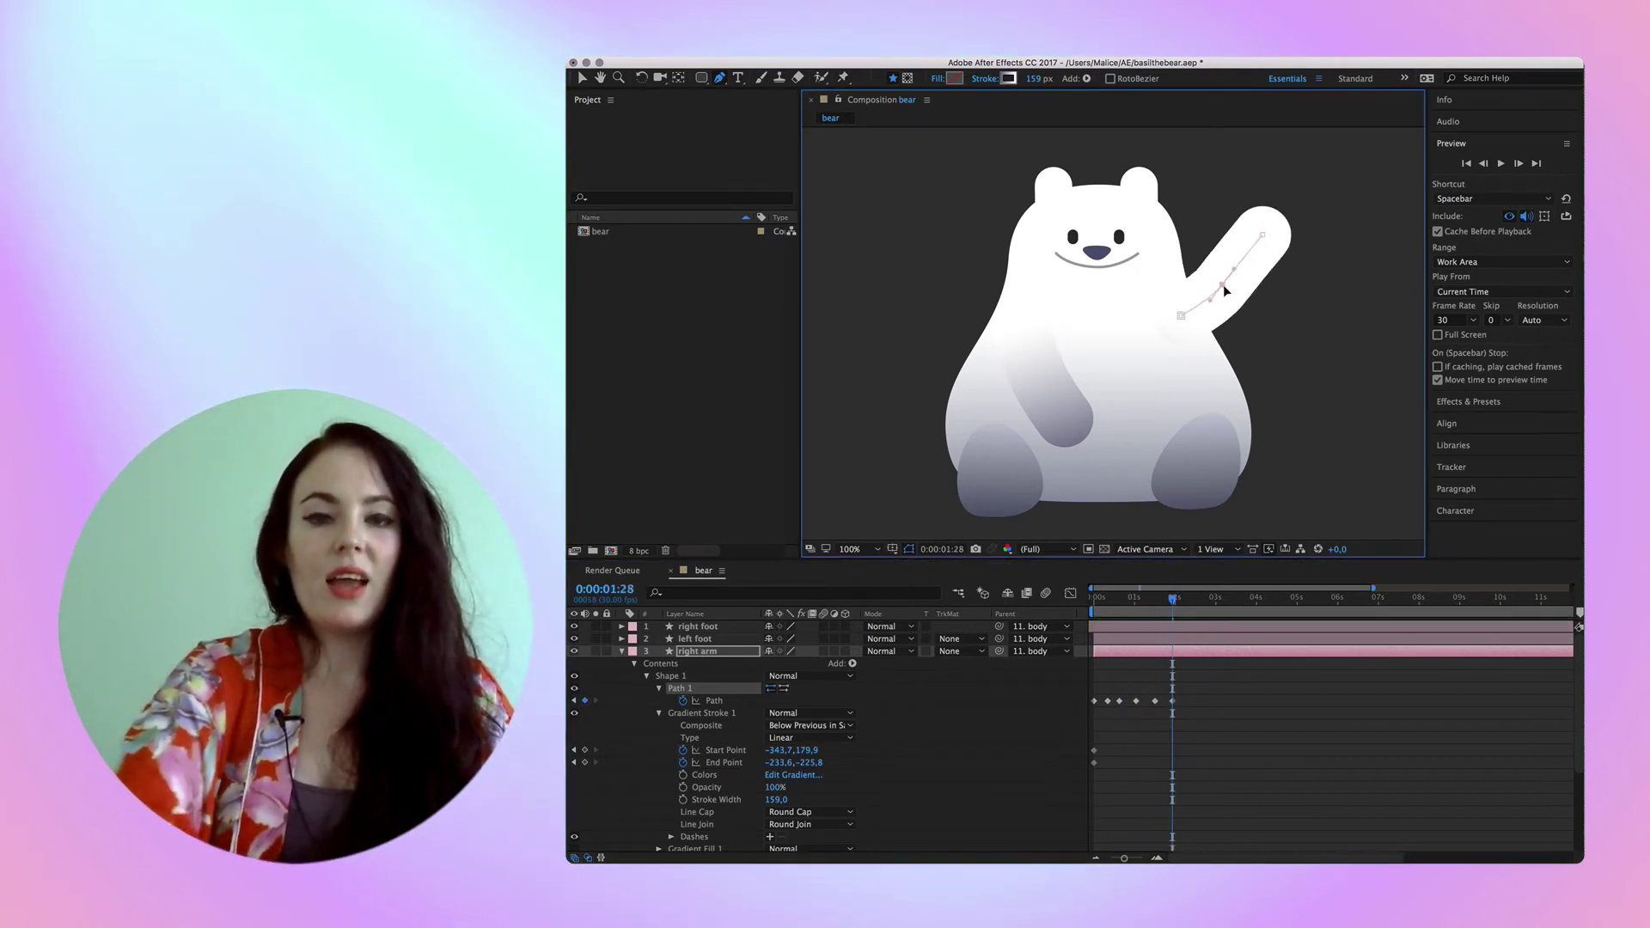
End the work area at the last arm keyframe and save the project
{"action": "left_click_drag", "start_coordinate": [1172, 600], "coordinate": [1185, 599]}
{"action": "left_click_drag", "start_coordinate": [1373, 589], "coordinate": [1571, 589]}
{"action": "left_click_drag", "start_coordinate": [1570, 613], "coordinate": [1147, 620]}
{"action": "left_click_drag", "start_coordinate": [1147, 599], "coordinate": [1113, 599]}
{"action": "key", "text": "ctrl+s"}
{"action": "left_click_drag", "start_coordinate": [1571, 589], "coordinate": [1279, 589]}
At frame 9, move the gradient start point up and left onto the arm
{"action": "left_click_drag", "start_coordinate": [1146, 599], "coordinate": [1114, 597]}
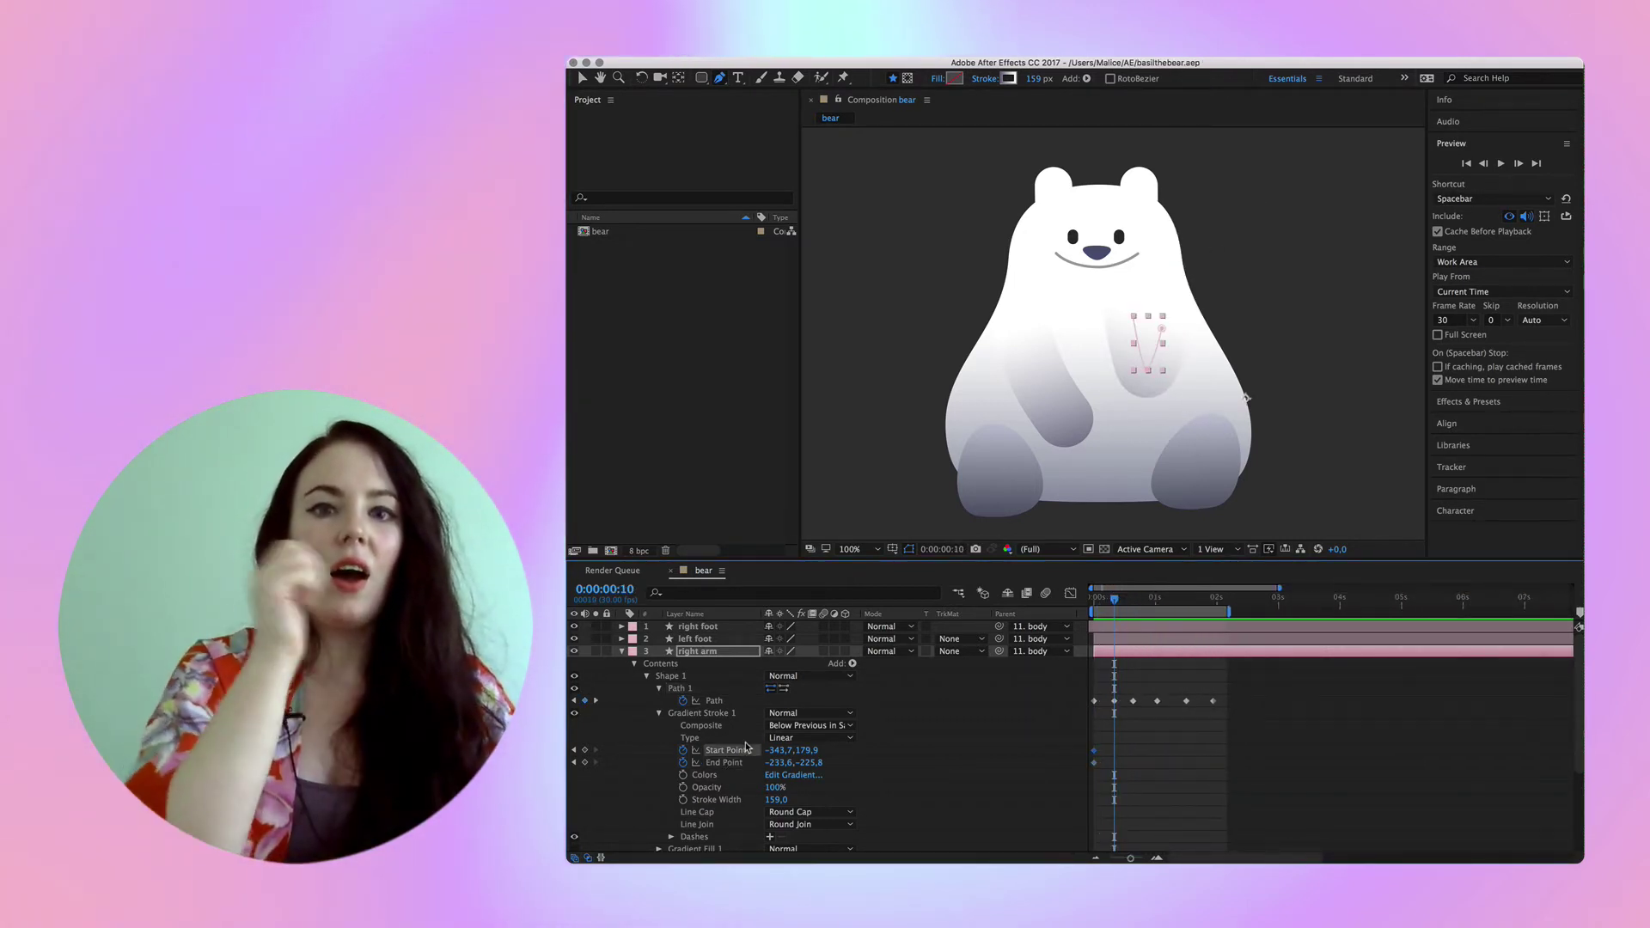
{"action": "left_click_drag", "start_coordinate": [1120, 461], "coordinate": [1118, 335]}
{"action": "mouse_move", "coordinate": [1120, 272]}
{"action": "left_mouse_down"}
{"action": "mouse_move", "coordinate": [1118, 258]}
{"action": "mouse_move", "coordinate": [1094, 271]}
{"action": "left_mouse_up"}
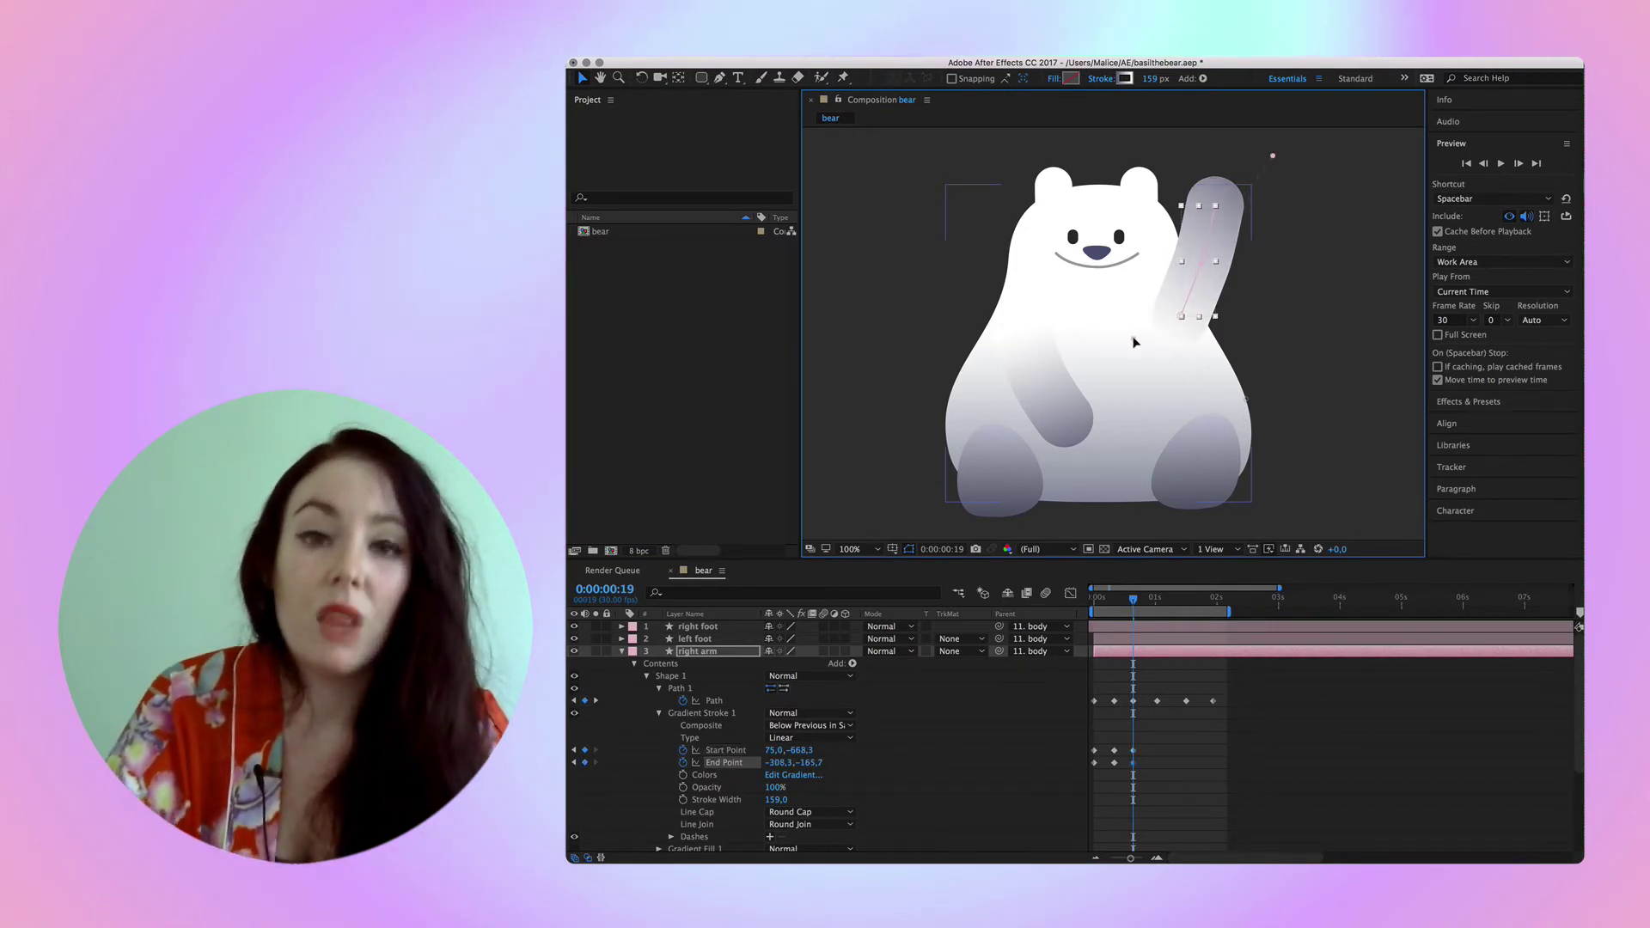
{"action": "left_click_drag", "start_coordinate": [1156, 602], "coordinate": [1113, 602]}
{"action": "left_click", "coordinate": [1281, 445]}
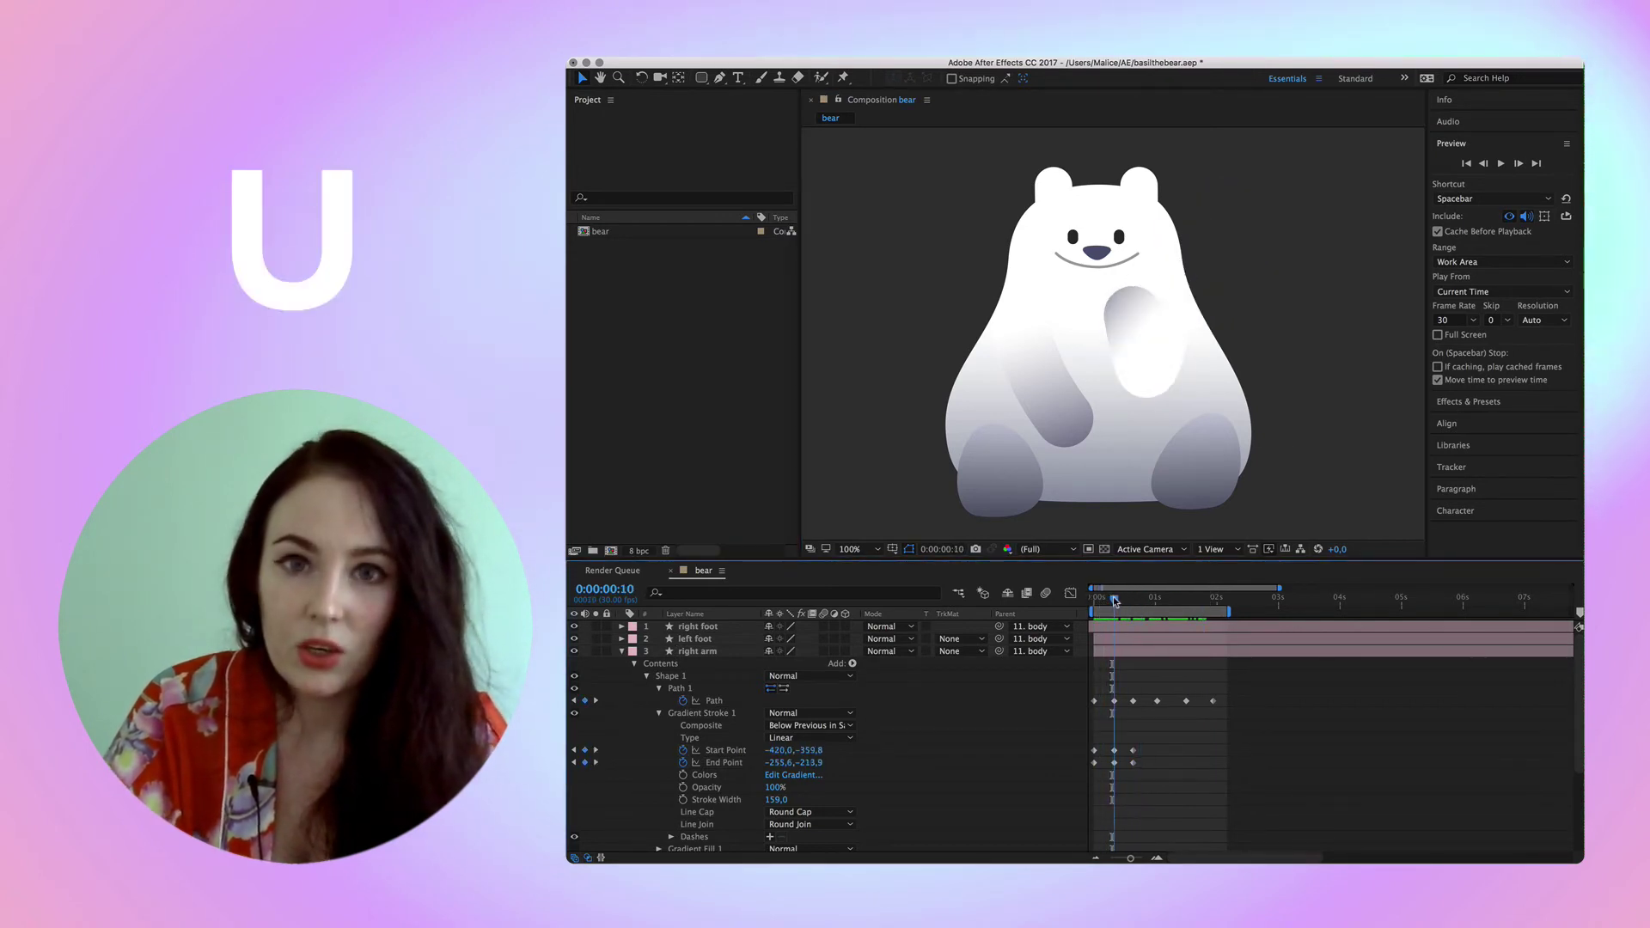
Tilt the left foot to about 1.3° of rotation, then select the right foot and preview
{"action": "left_click", "coordinate": [1117, 653]}
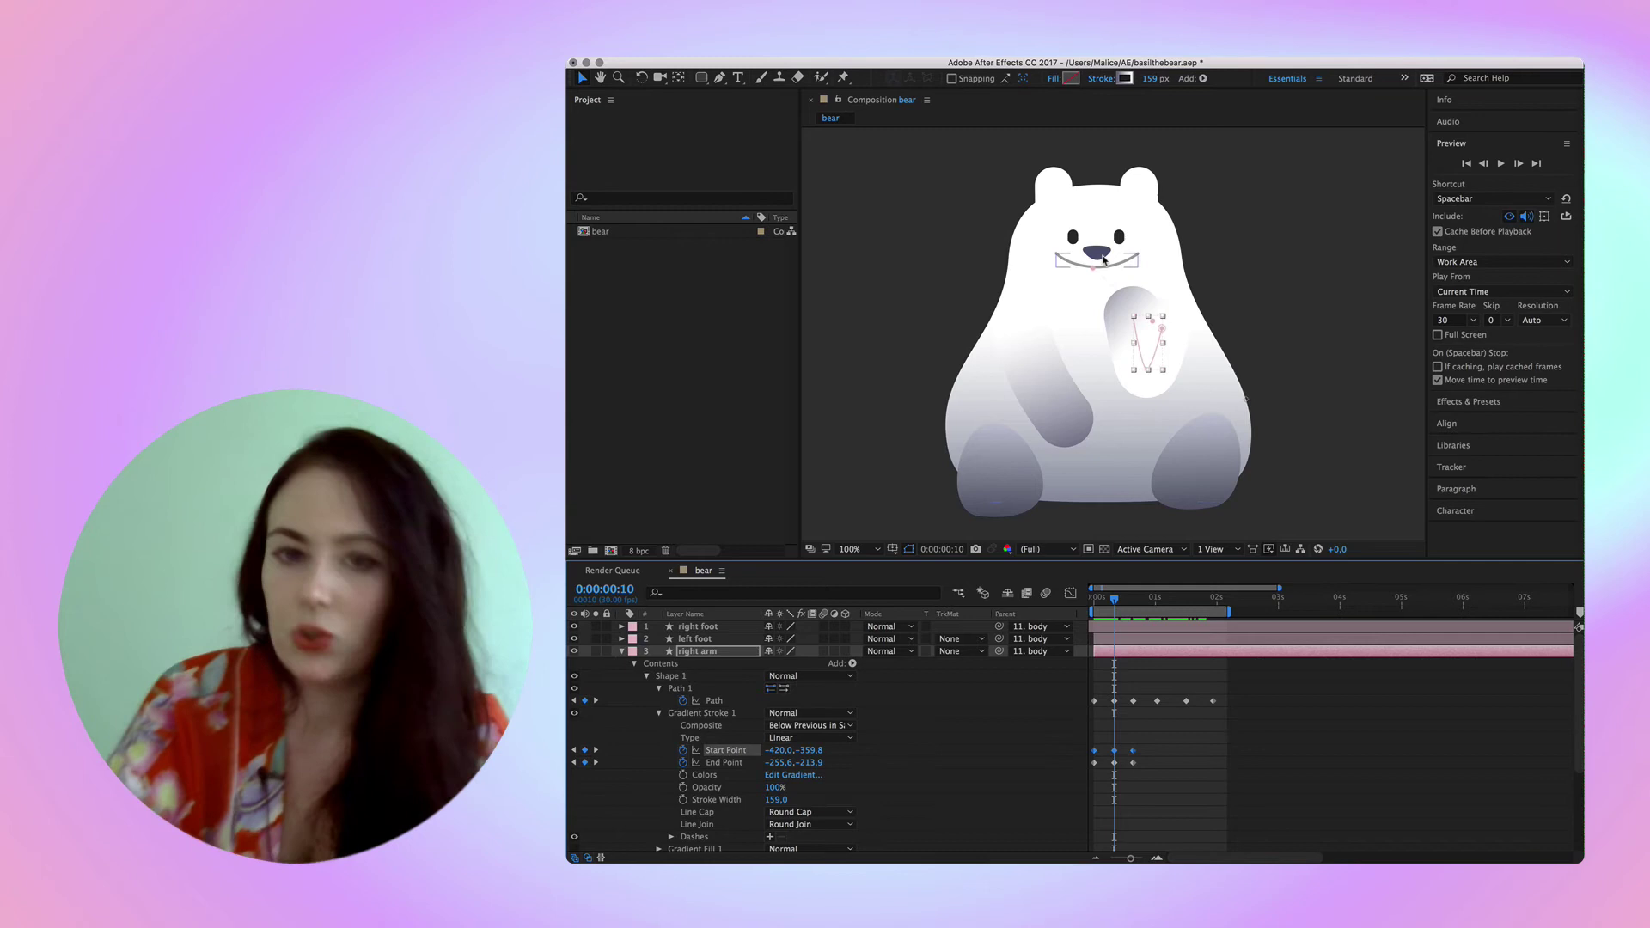
{"action": "key", "text": "space"}
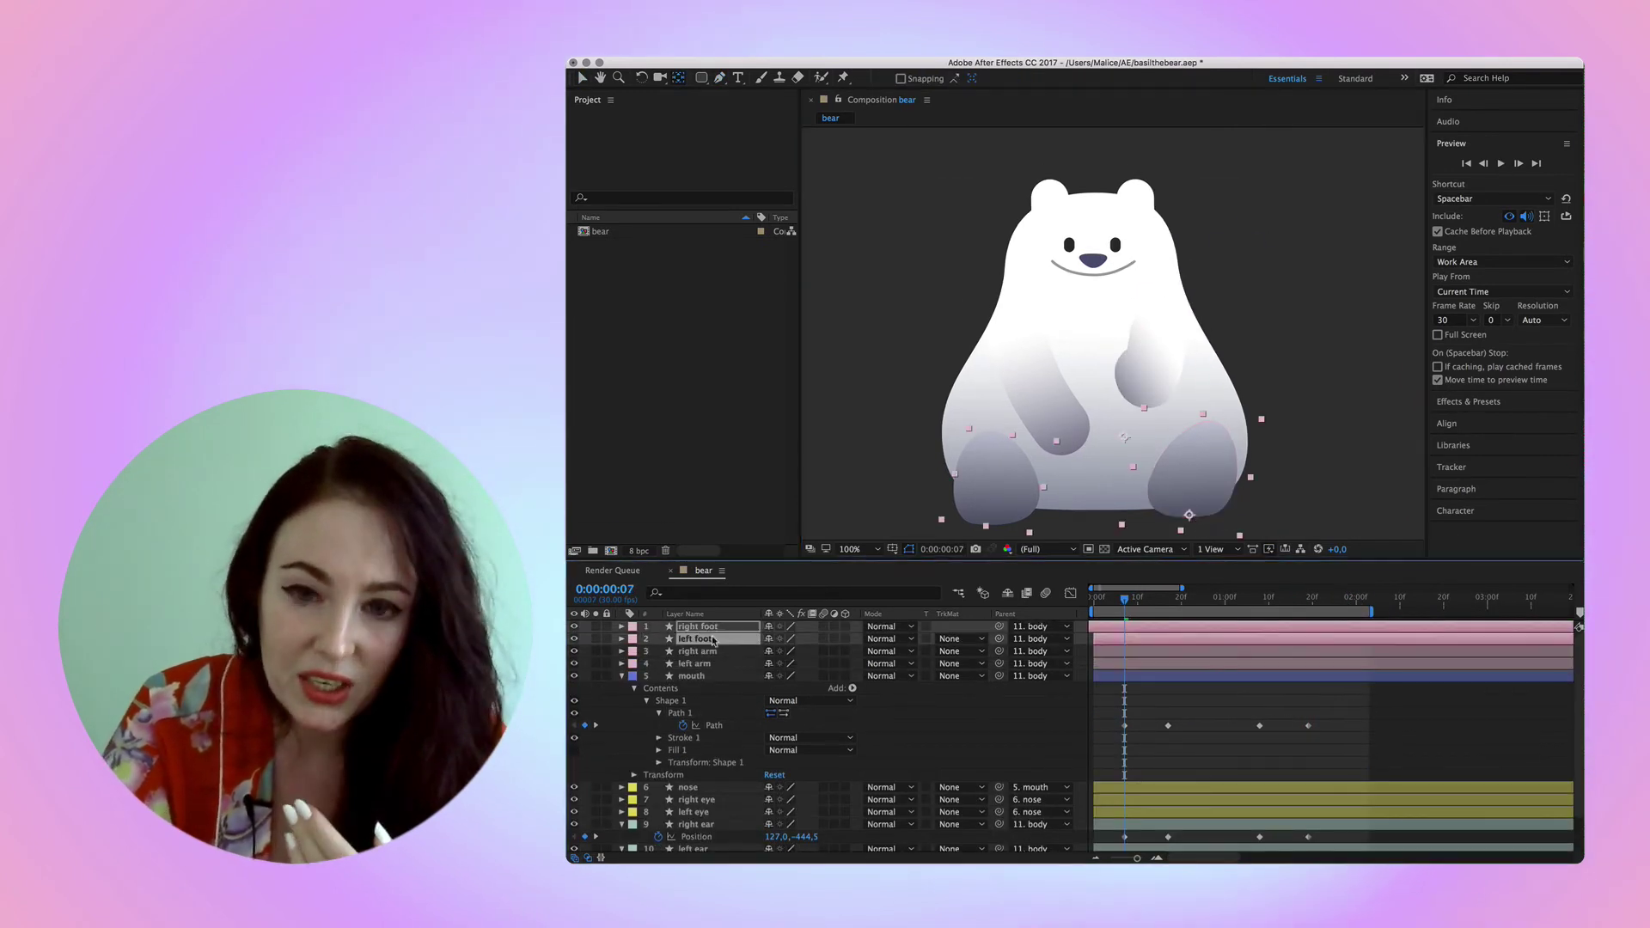
{"action": "left_click", "coordinate": [1123, 433]}
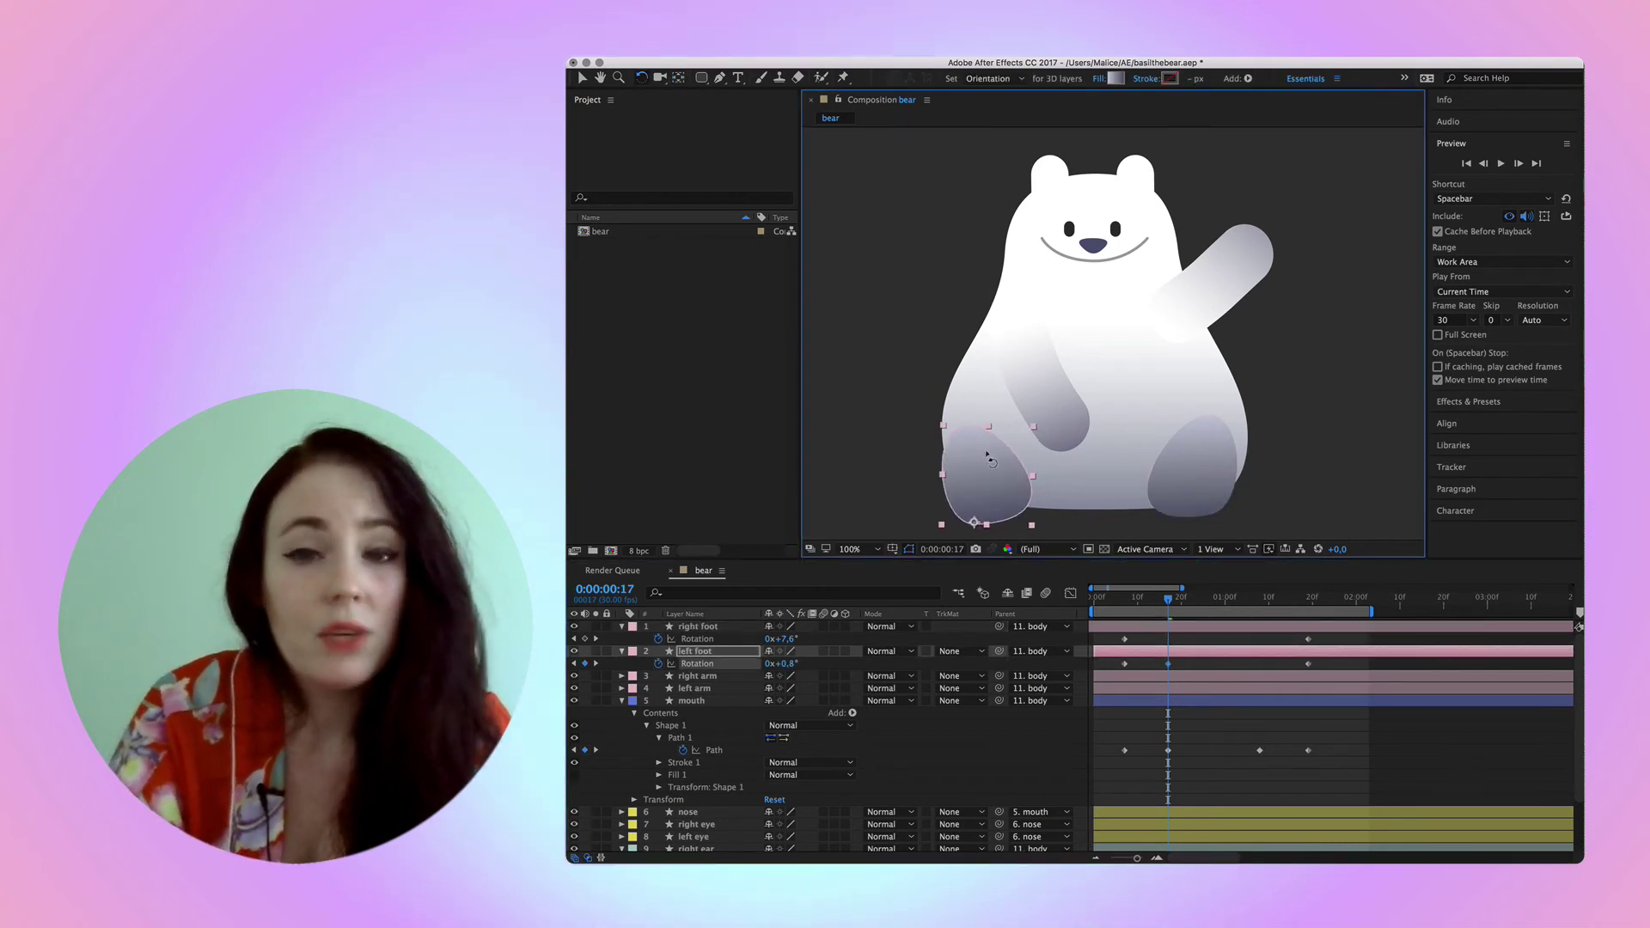
{"action": "left_click_drag", "start_coordinate": [1002, 456], "coordinate": [988, 471]}
{"action": "left_click", "coordinate": [1227, 453]}
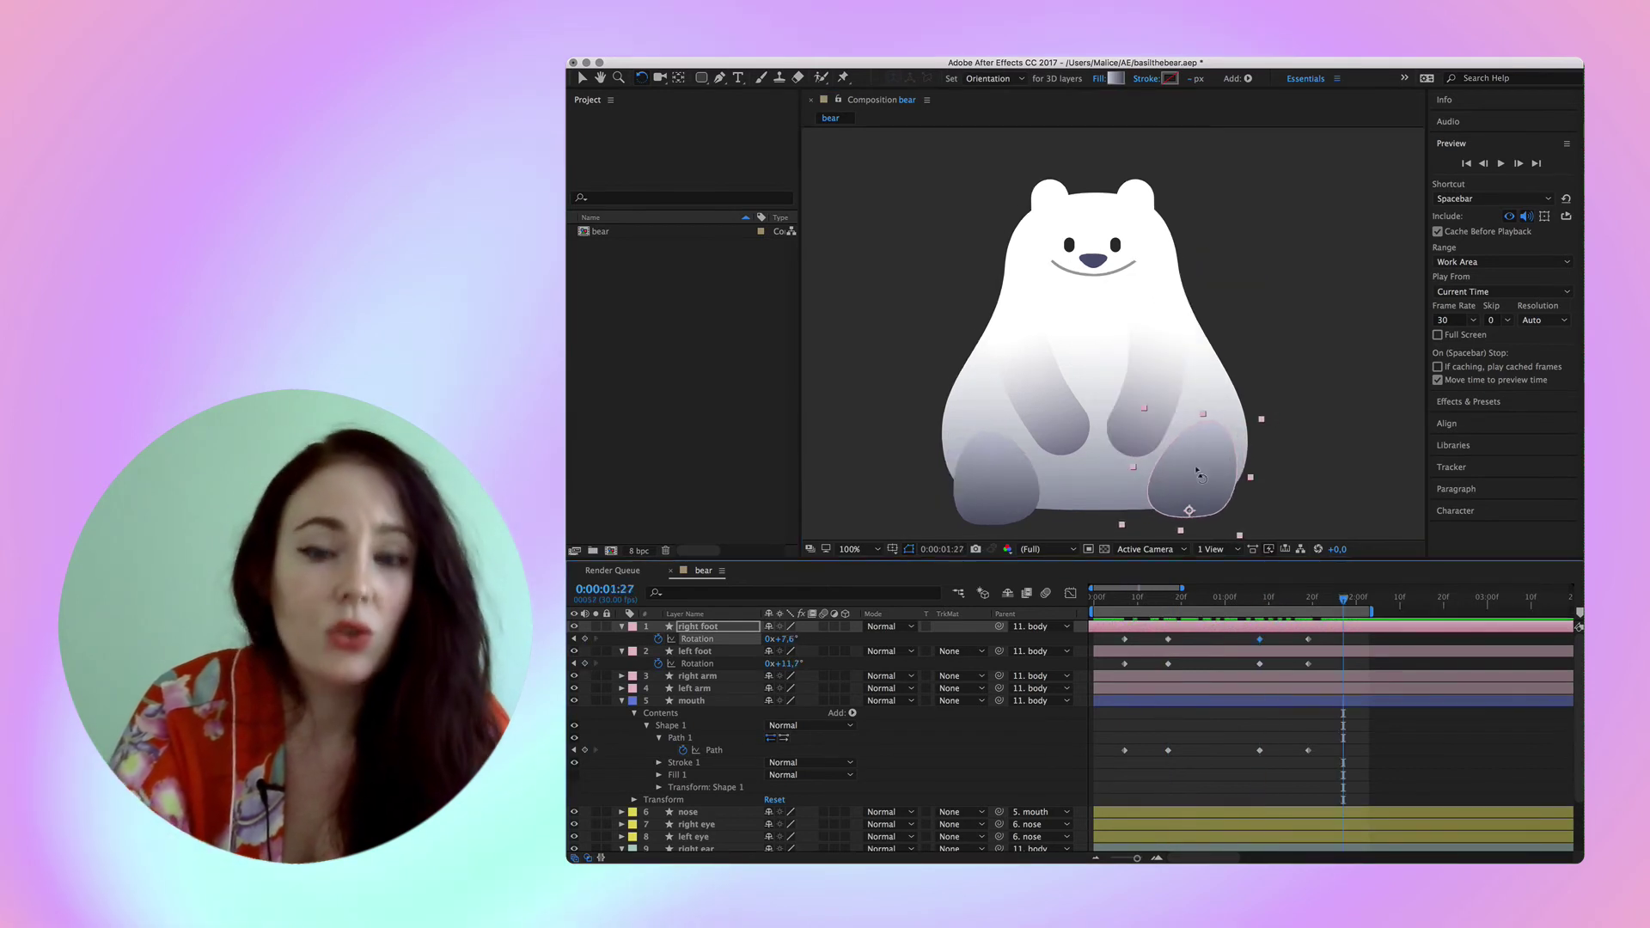
{"action": "key", "text": "space"}
{"action": "left_click_drag", "start_coordinate": [1274, 601], "coordinate": [1208, 601]}
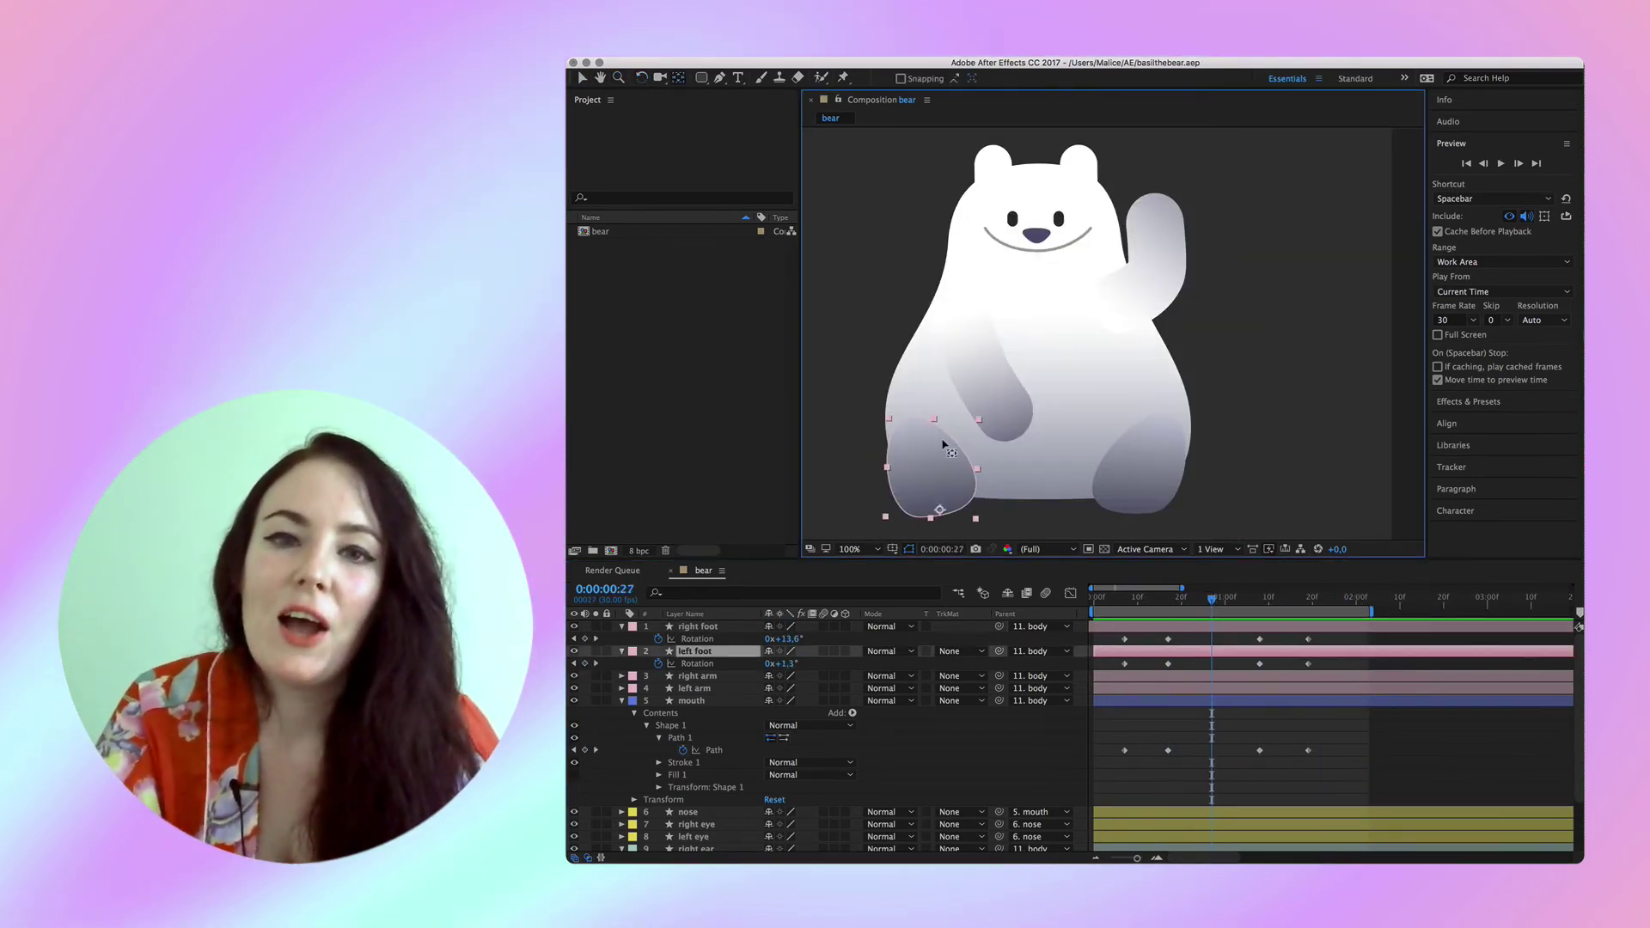
Stretch the feet's rotation speed curves in the Graph Editor for a smoother ease
{"action": "left_click", "coordinate": [1140, 442]}
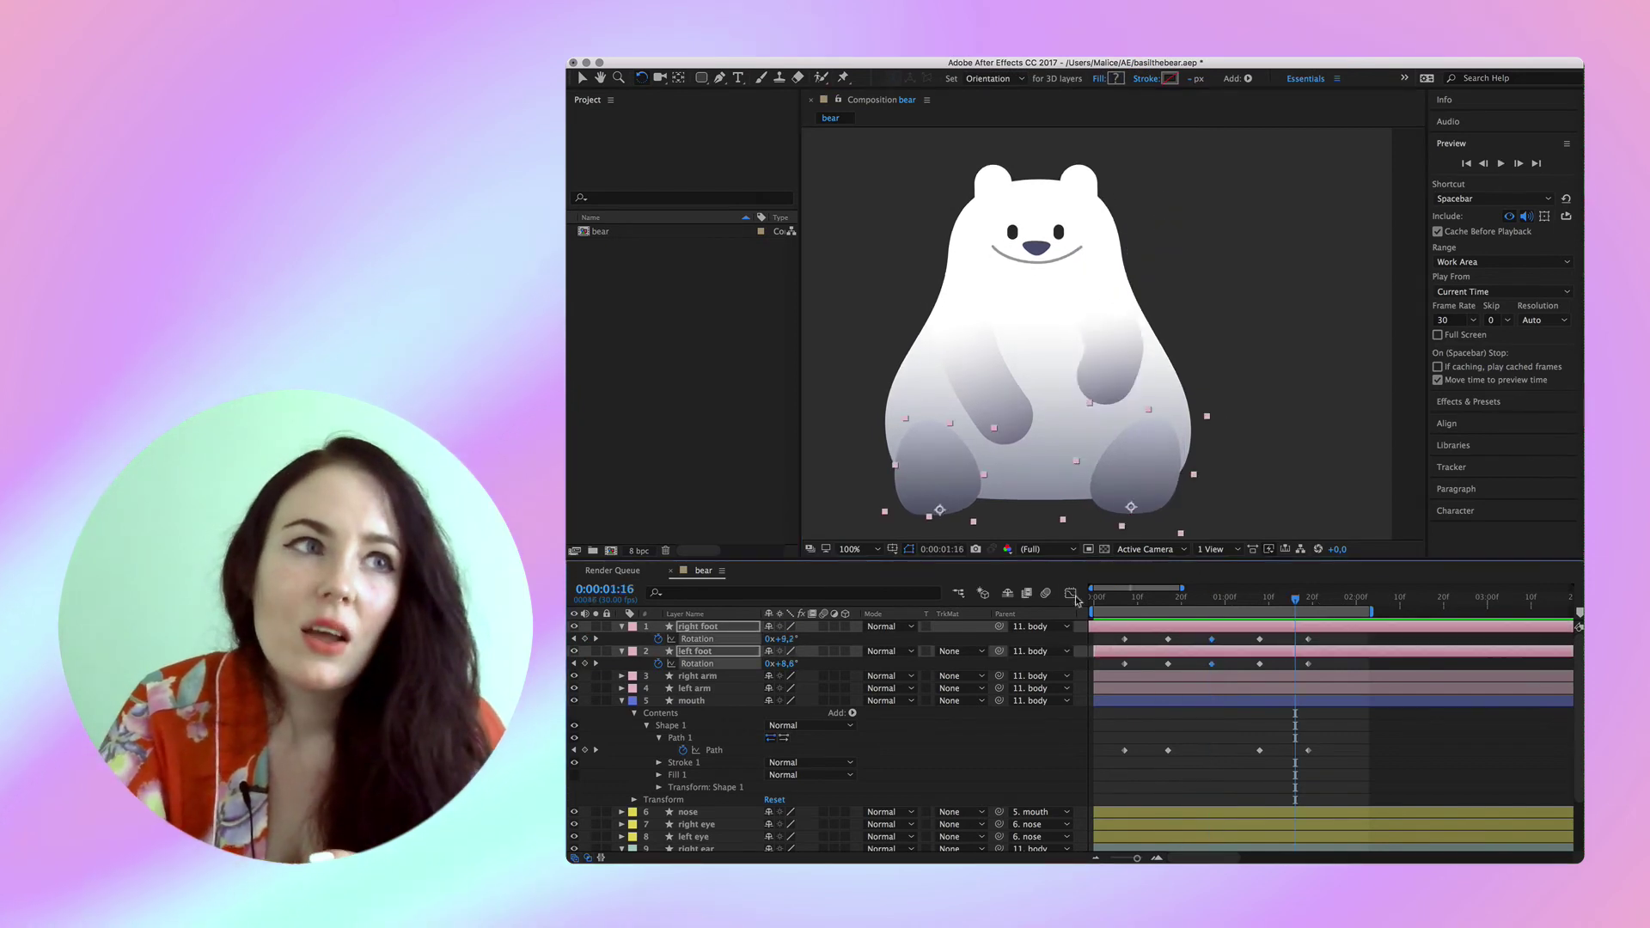
{"action": "key", "text": "shift+F3"}
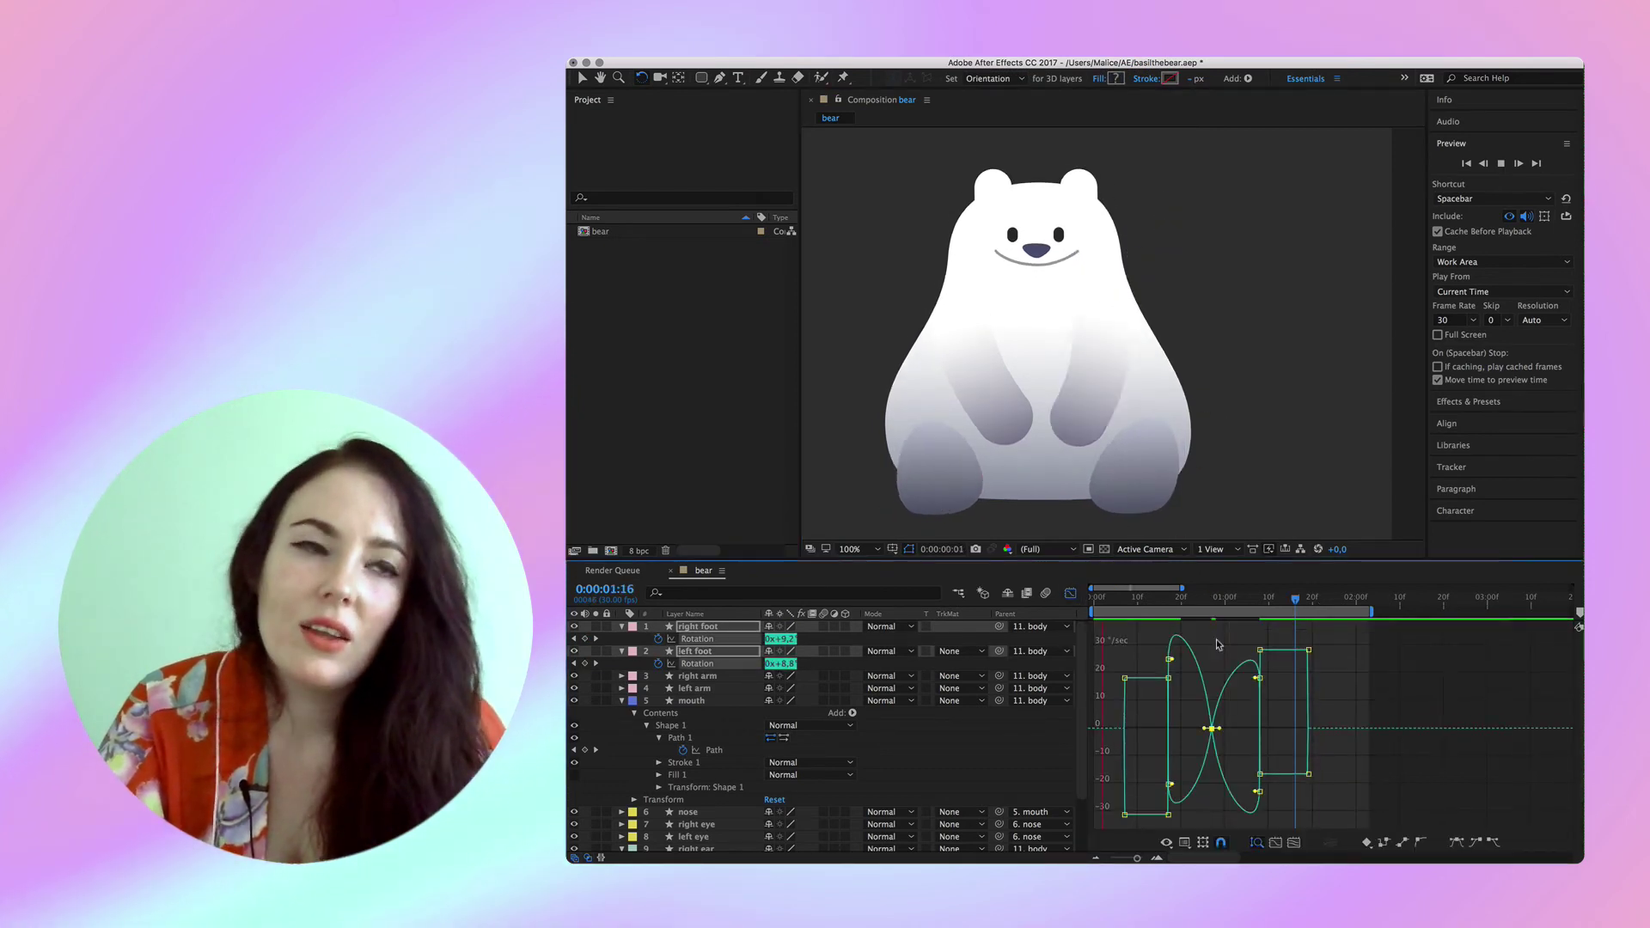
{"action": "left_click_drag", "start_coordinate": [1221, 729], "coordinate": [1237, 730]}
{"action": "key", "text": "space"}
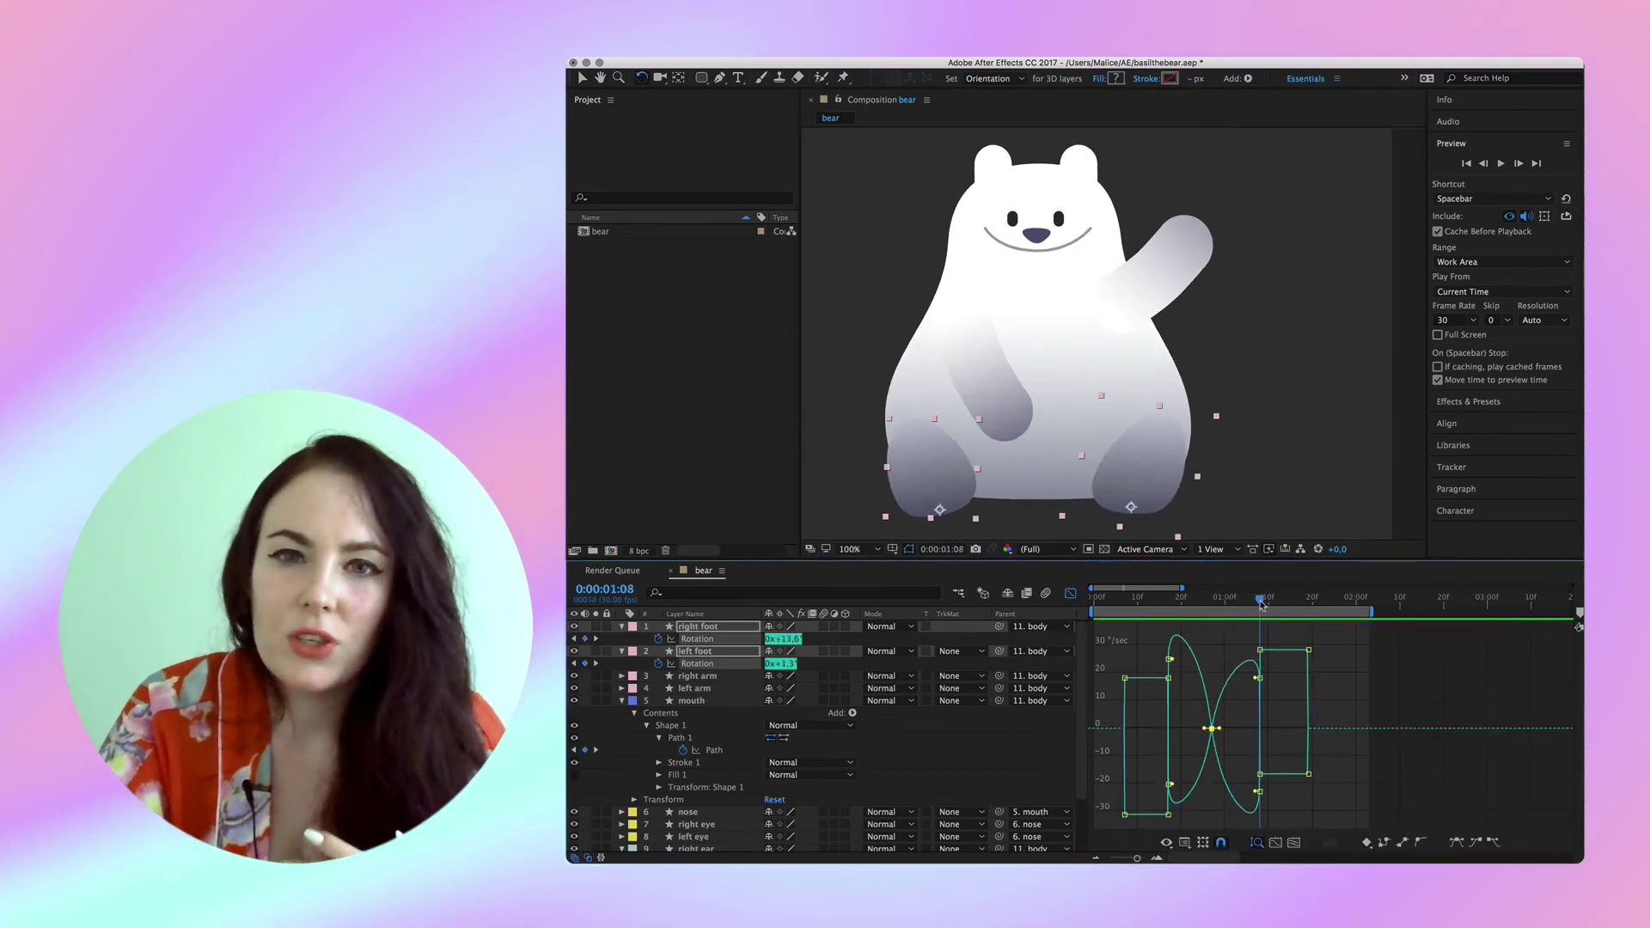
{"action": "left_click_drag", "start_coordinate": [1140, 645], "coordinate": [1211, 753]}
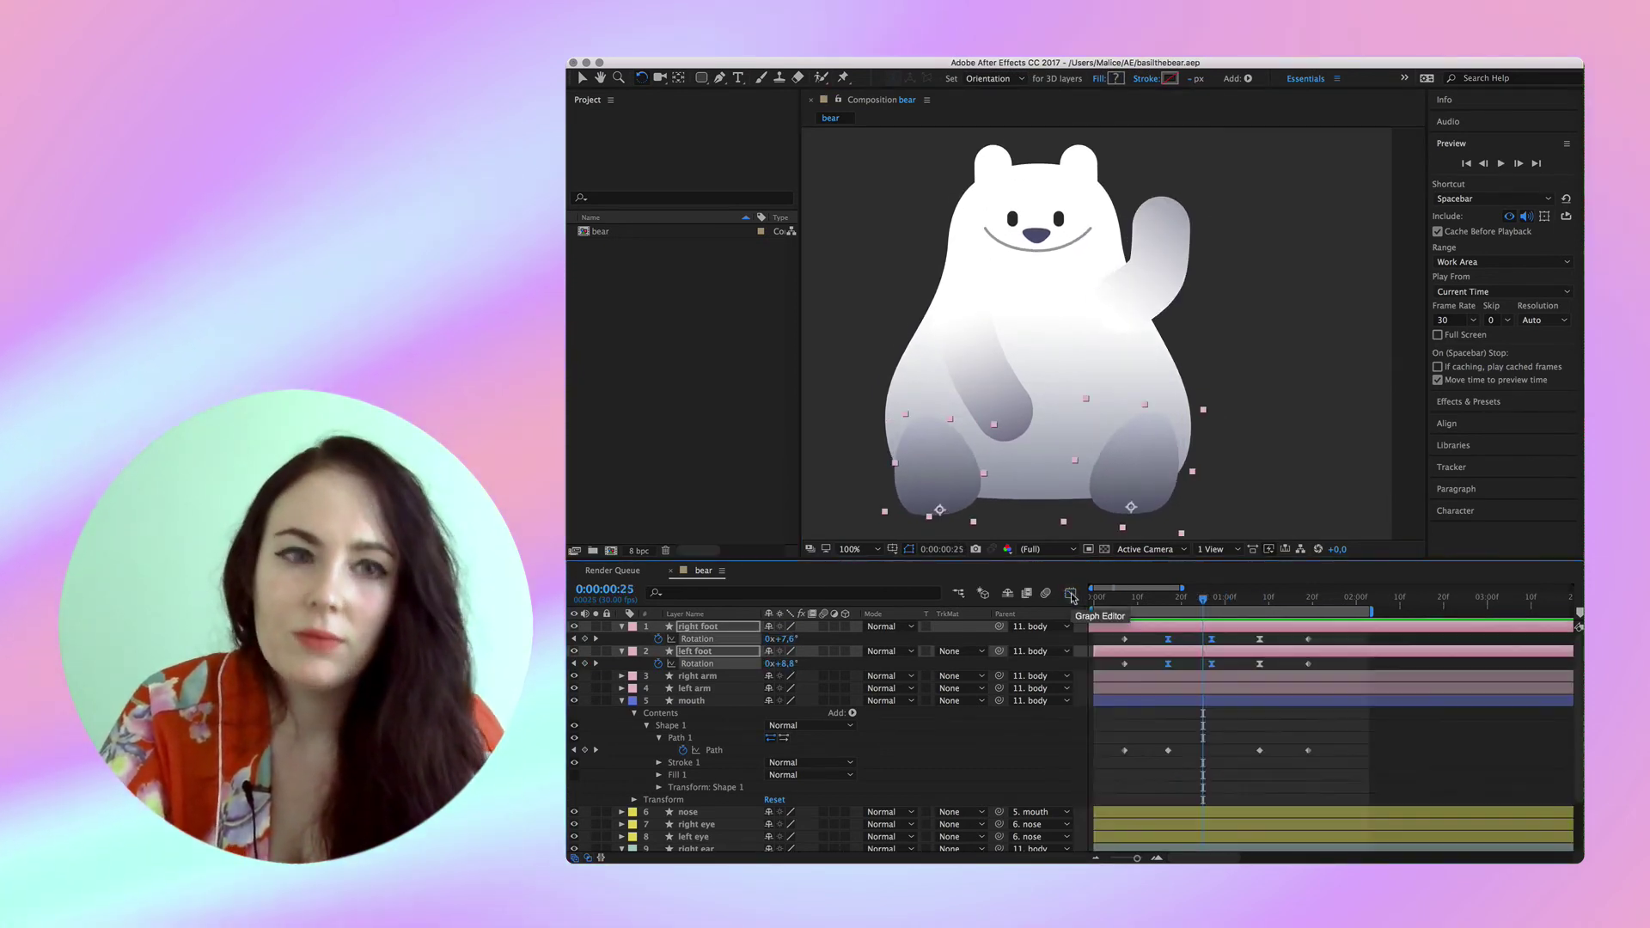
{"action": "left_click", "coordinate": [1285, 378]}
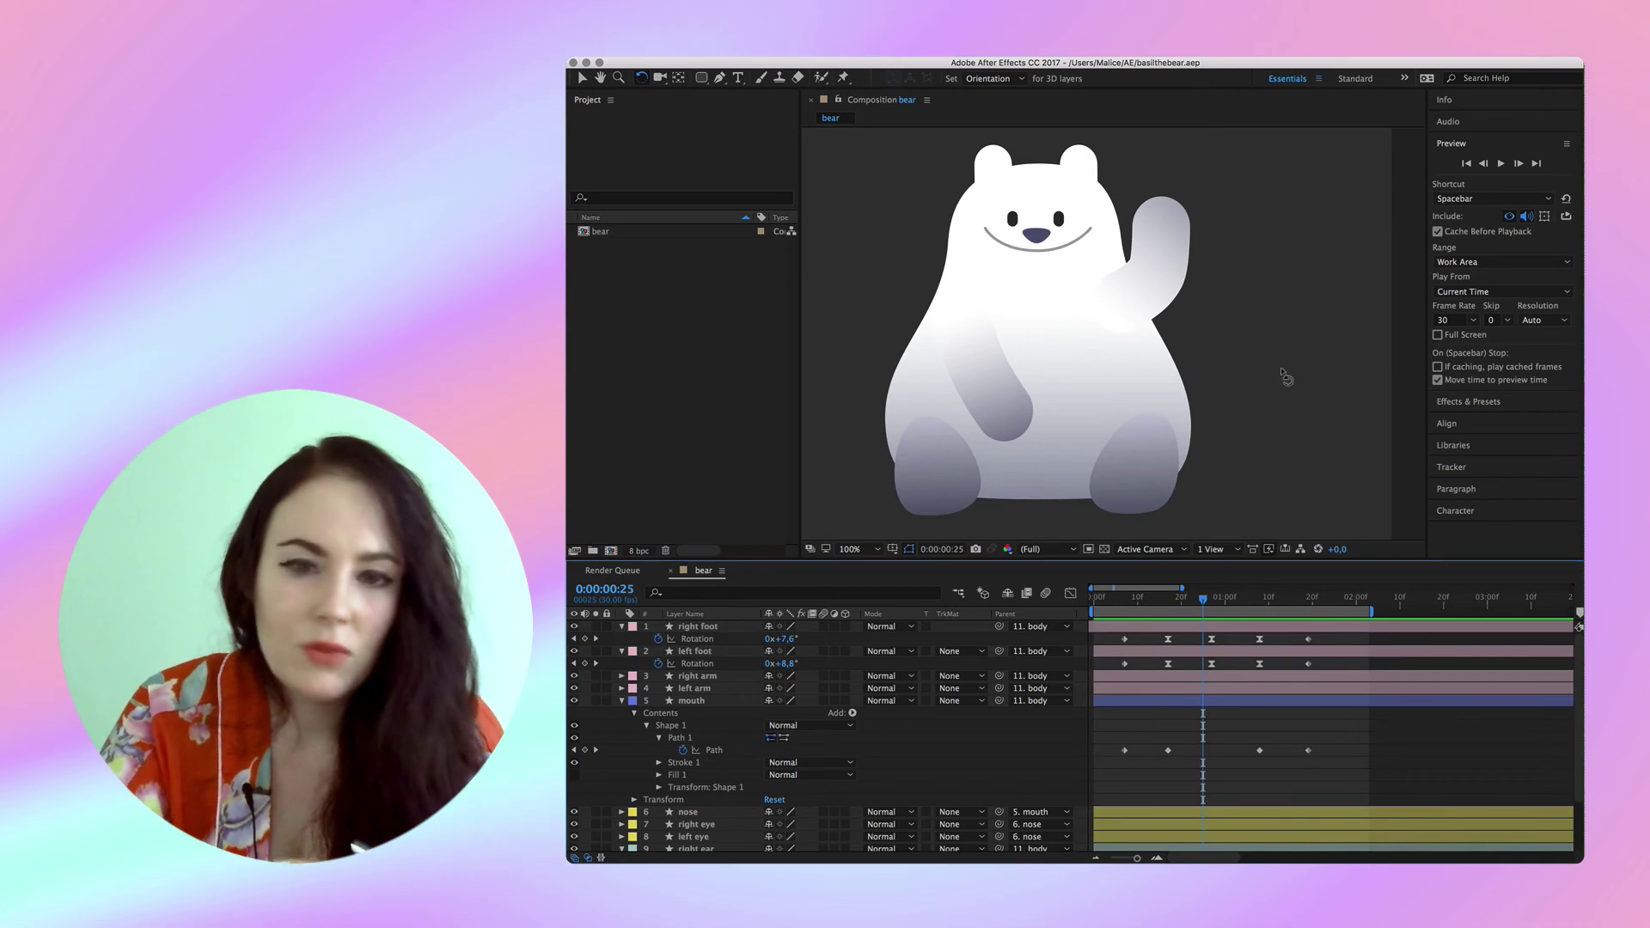
Keyframe the left arm's path and reshape the arm at frame 17
{"action": "key", "text": "j"}
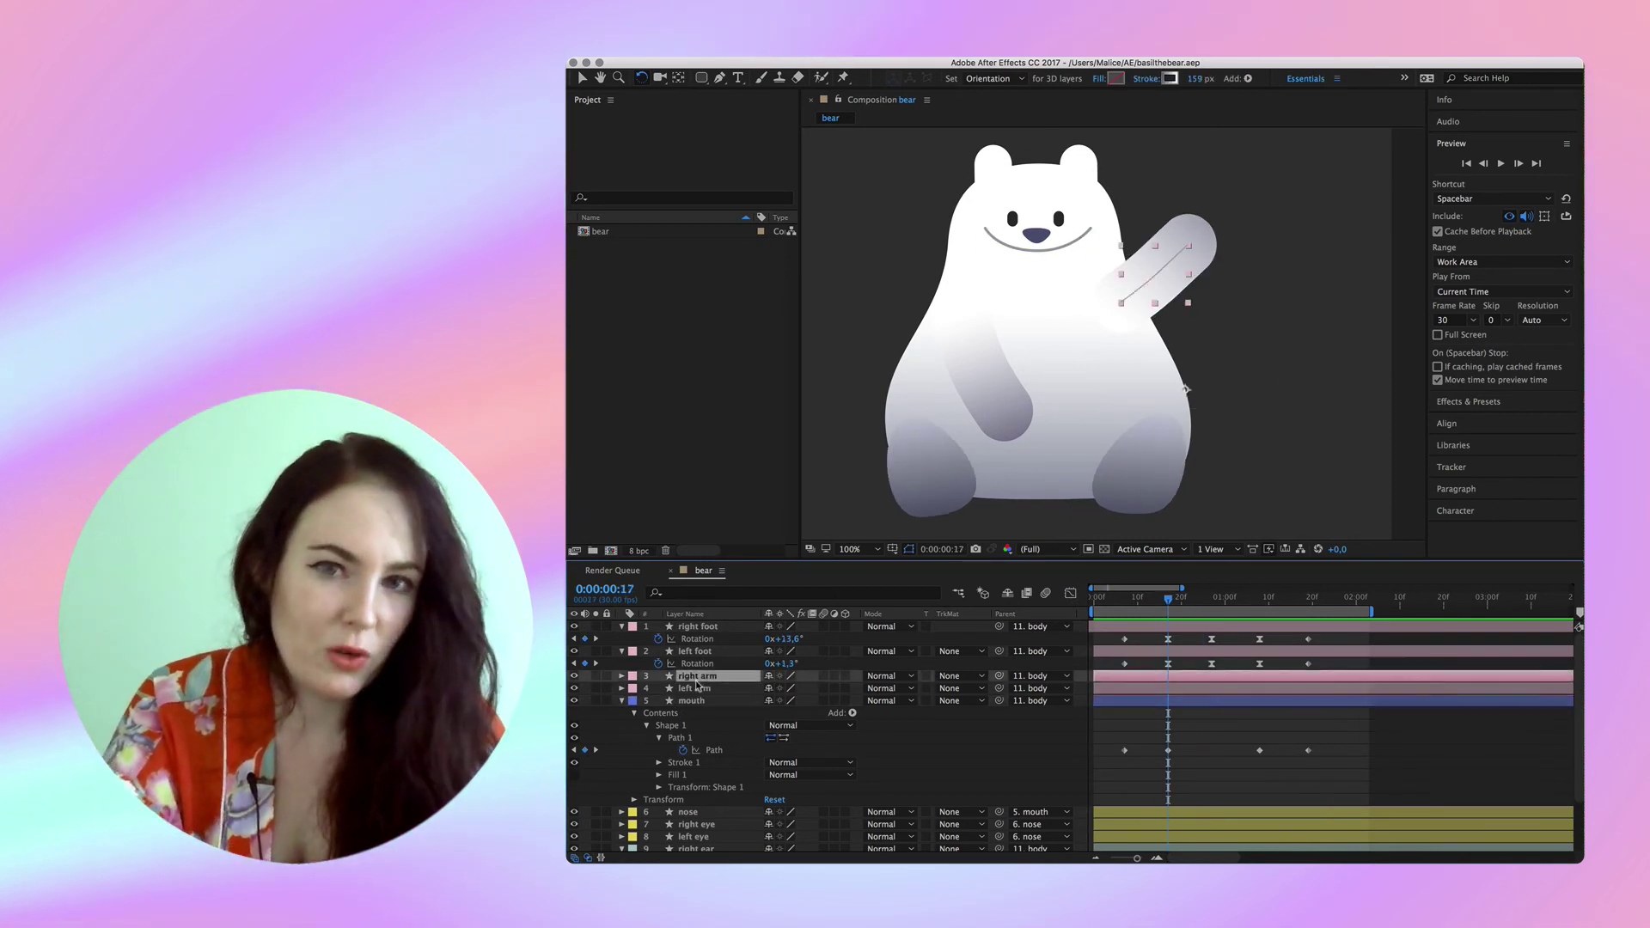
{"action": "left_click", "coordinate": [696, 688]}
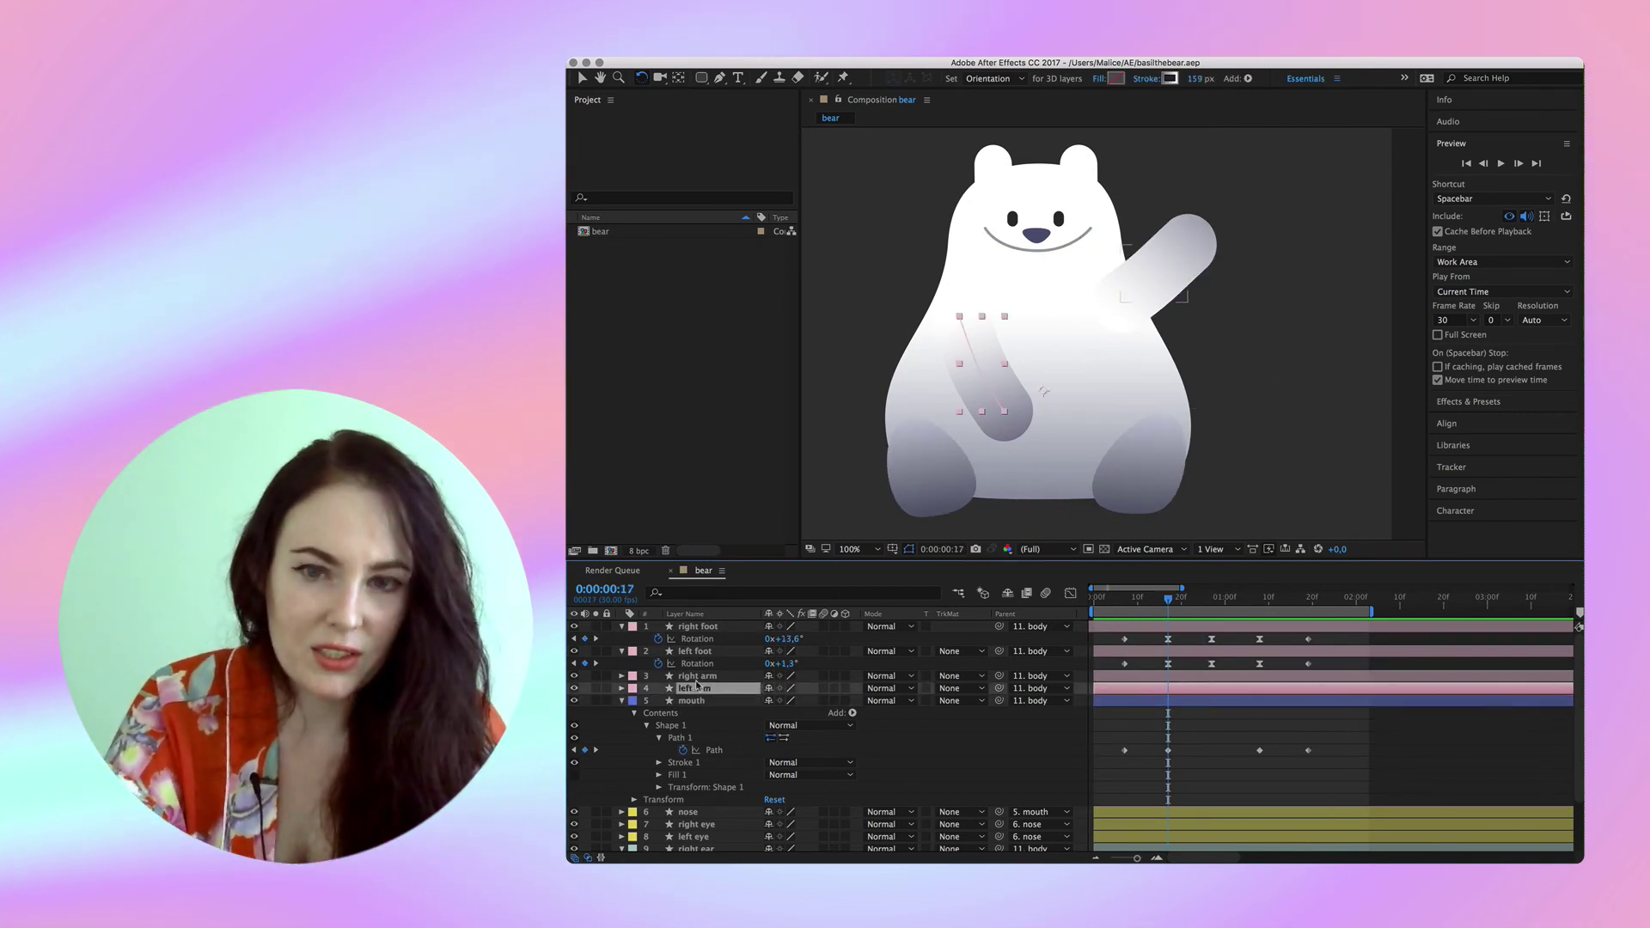
{"action": "left_click", "coordinate": [621, 689]}
{"action": "left_click", "coordinate": [659, 725]}
{"action": "left_click", "coordinate": [684, 738]}
{"action": "left_click_drag", "start_coordinate": [1167, 738], "coordinate": [1129, 742]}
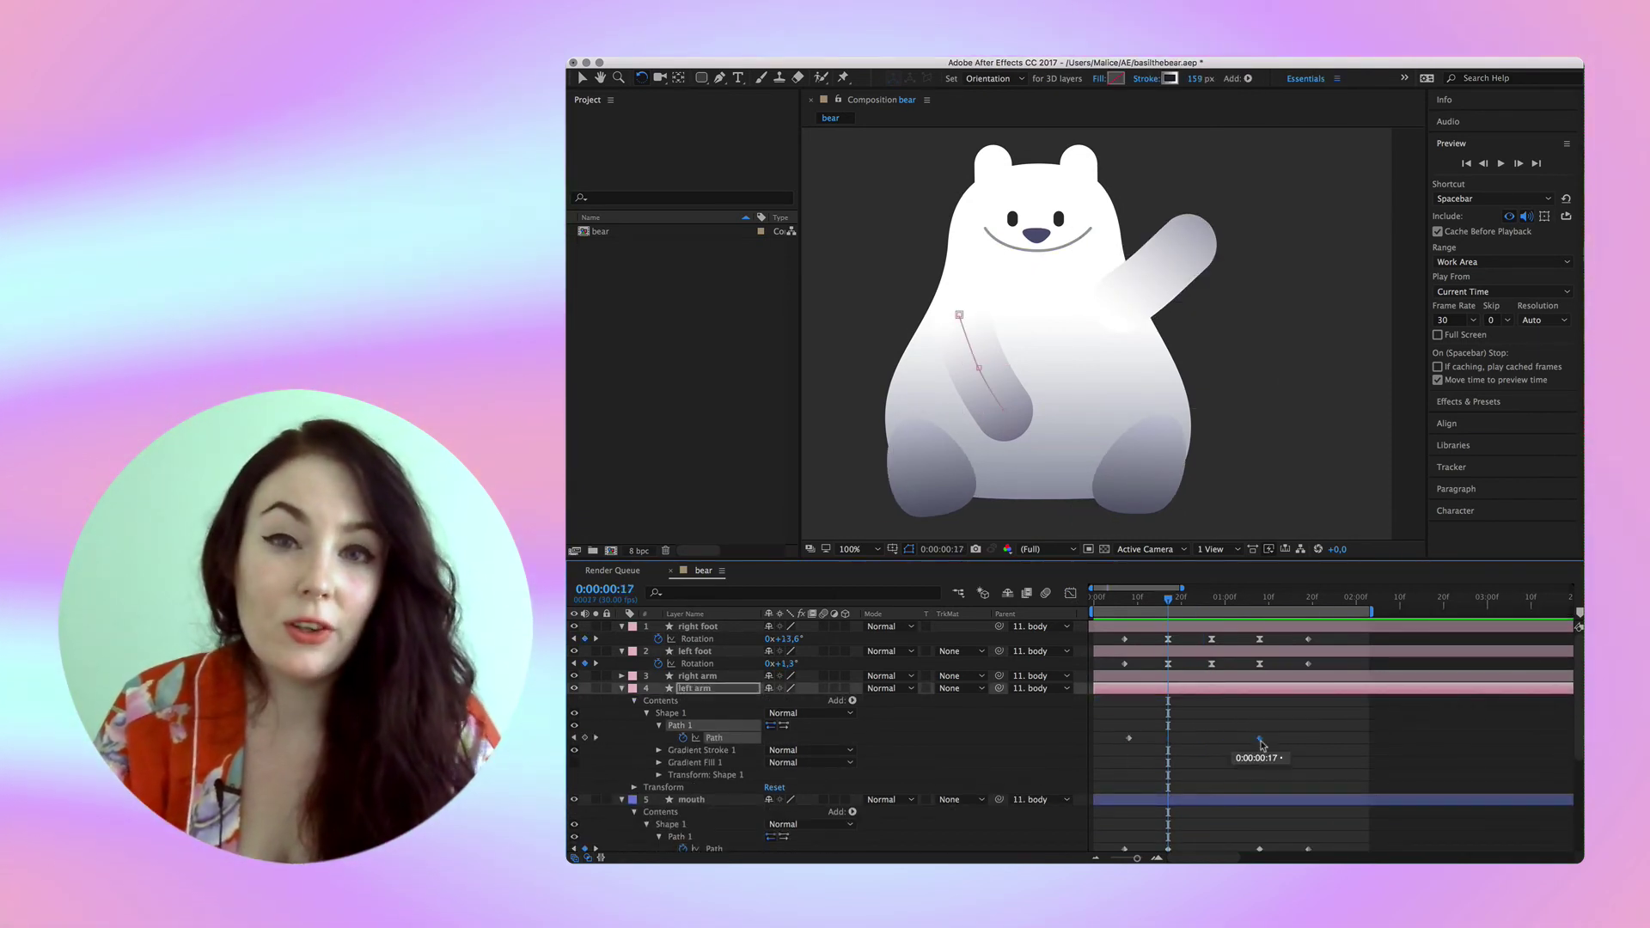
{"action": "key", "text": "v"}
{"action": "left_click_drag", "start_coordinate": [1003, 409], "coordinate": [1024, 399]}
Add a left arm path keyframe at 1:08 and preview the arm motion
{"action": "key", "text": "super+c"}
{"action": "key", "text": "super+v"}
{"action": "key", "text": "space"}
{"action": "left_click_drag", "start_coordinate": [1167, 599], "coordinate": [1212, 600]}
{"action": "key", "text": "space"}
Easy-ease both feet's rotation keyframes and lengthen the ease at frame 27
{"action": "left_click_drag", "start_coordinate": [1224, 671], "coordinate": [1112, 604]}
{"action": "left_click", "coordinate": [1070, 593]}
{"action": "key", "text": "F9"}
{"action": "left_click_drag", "start_coordinate": [1196, 731], "coordinate": [1189, 730]}
{"action": "left_click_drag", "start_coordinate": [1227, 731], "coordinate": [1239, 732]}
{"action": "left_click_drag", "start_coordinate": [1181, 721], "coordinate": [1159, 746]}
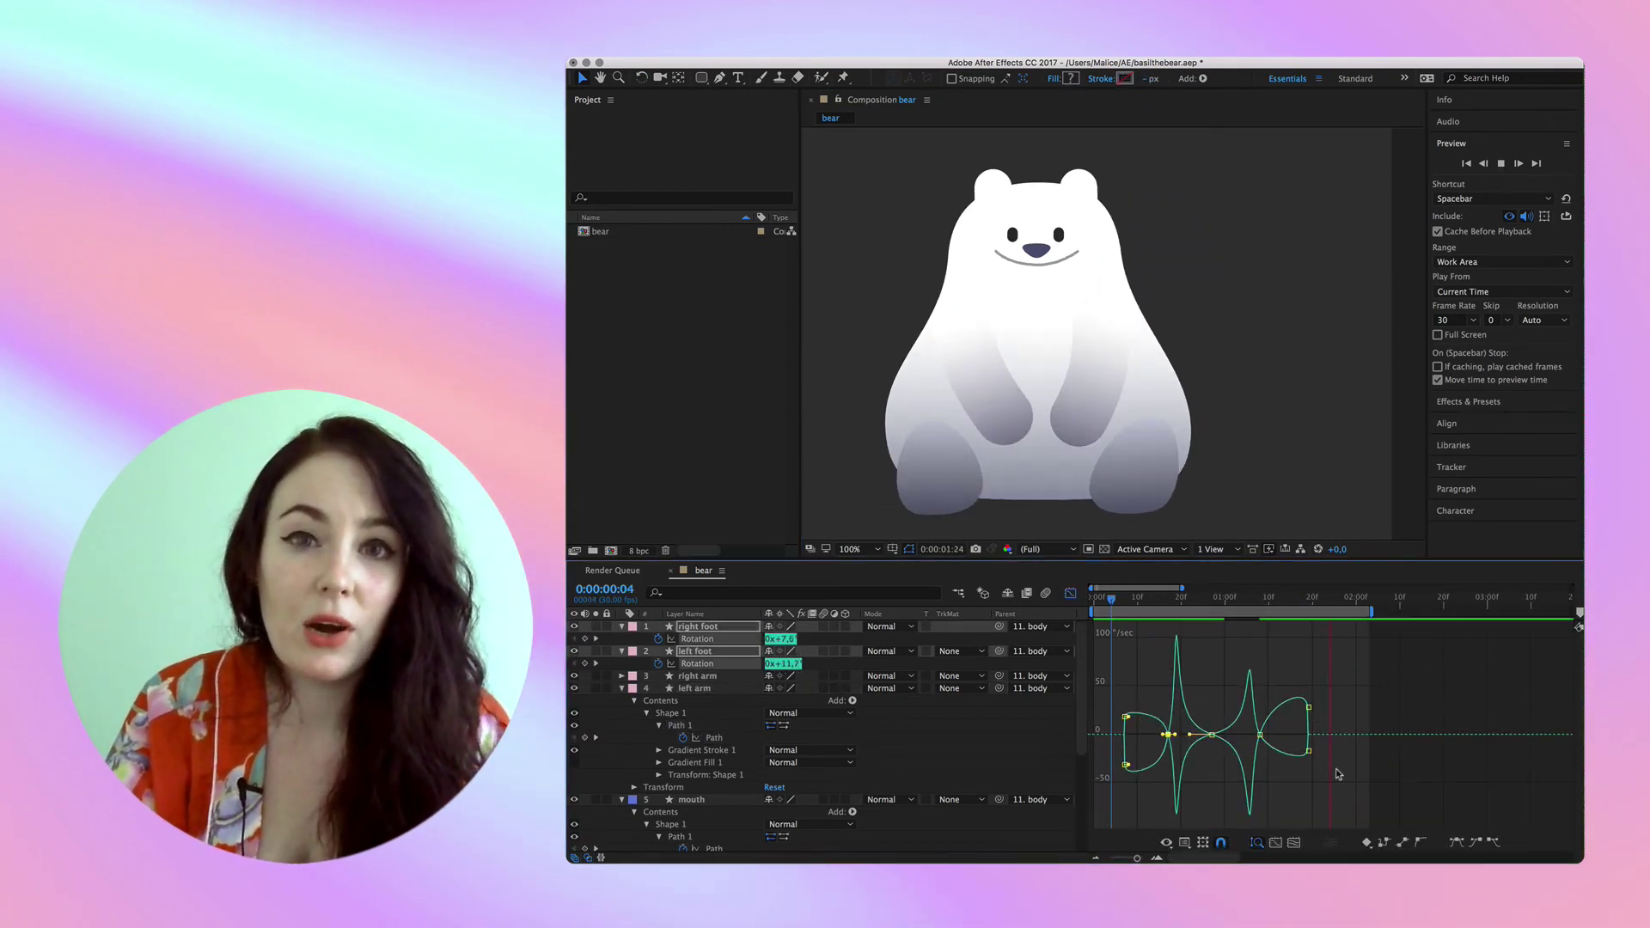